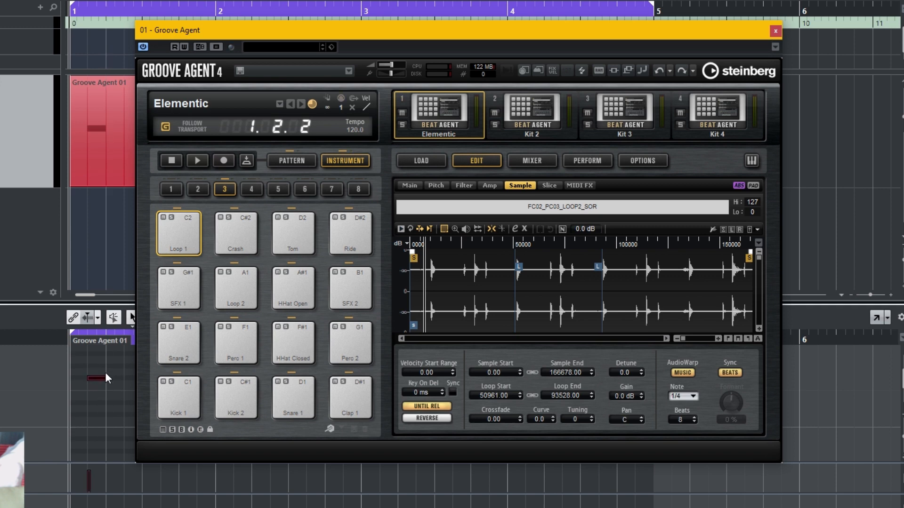
Set the Kick 1 pad's loop mode to No Loop and audition the pad
click(193, 387)
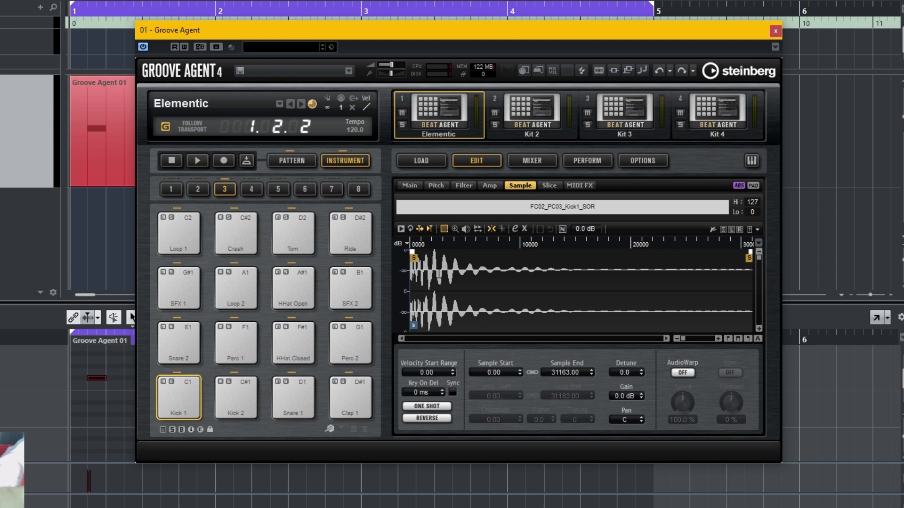
click(199, 382)
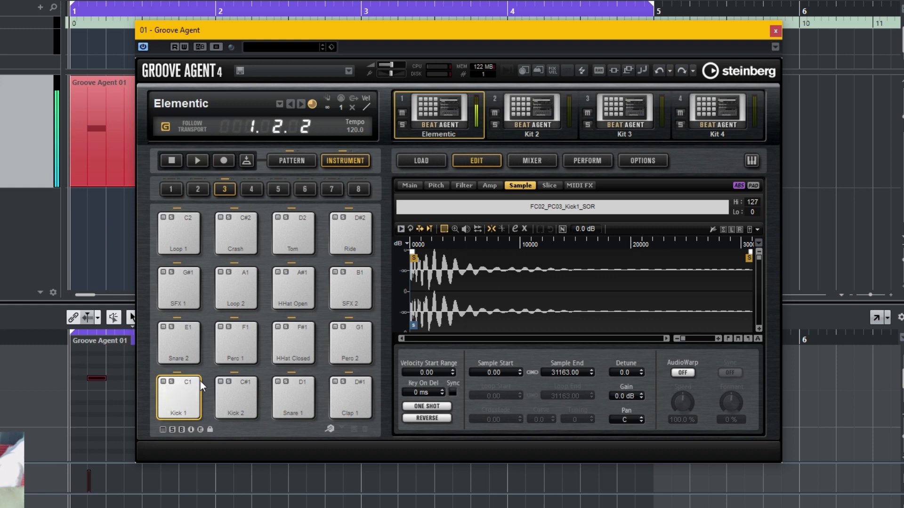
click(445, 408)
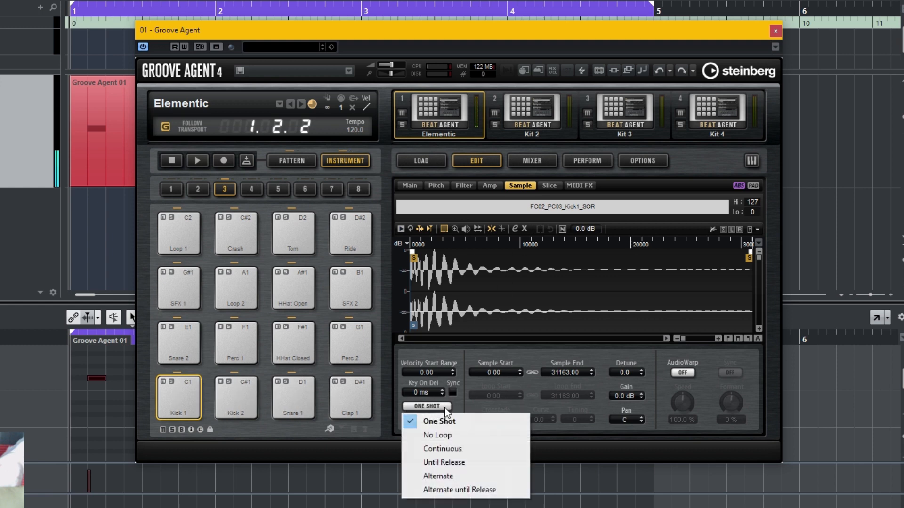
click(464, 435)
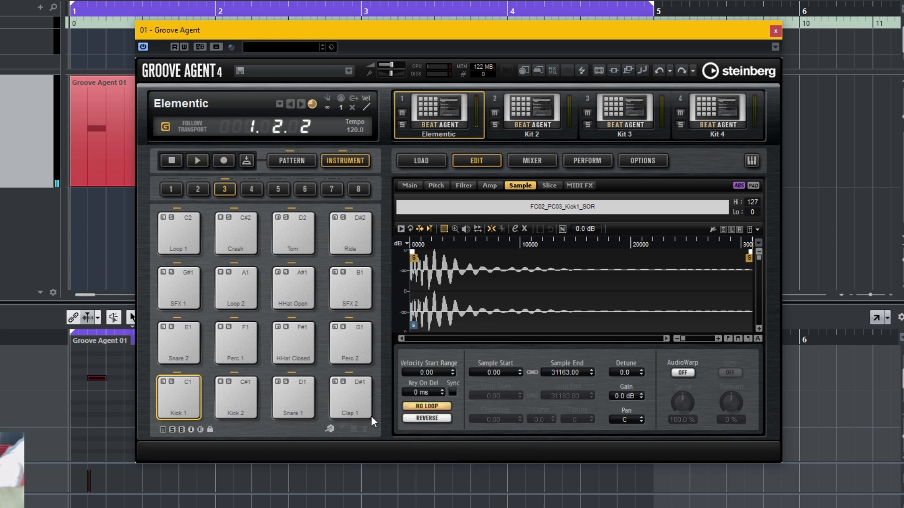
click(184, 400)
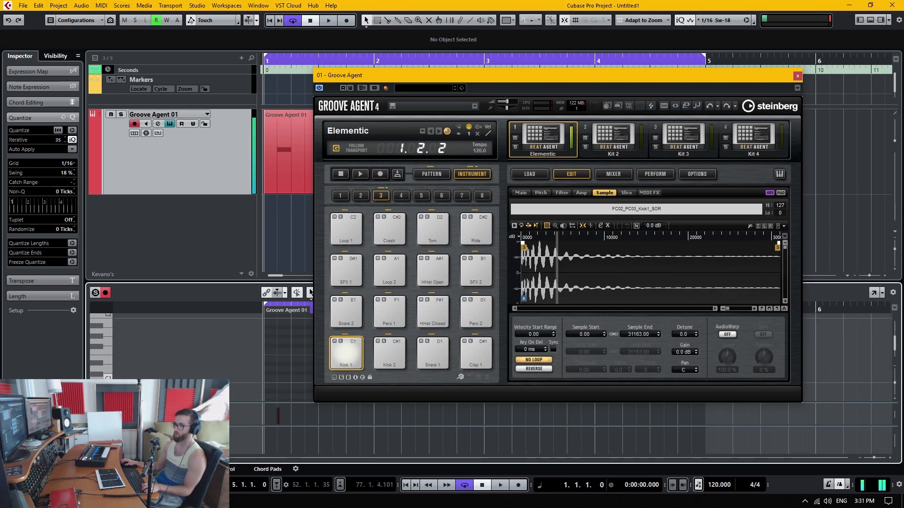
Play back the four C1 kick notes in bar 1 and shorten them all to very brief ticks
click(269, 379)
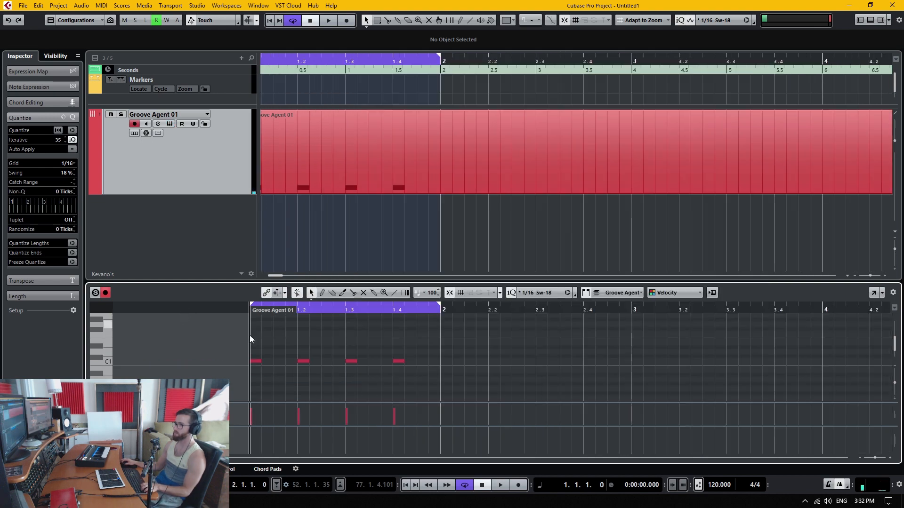
key(space)
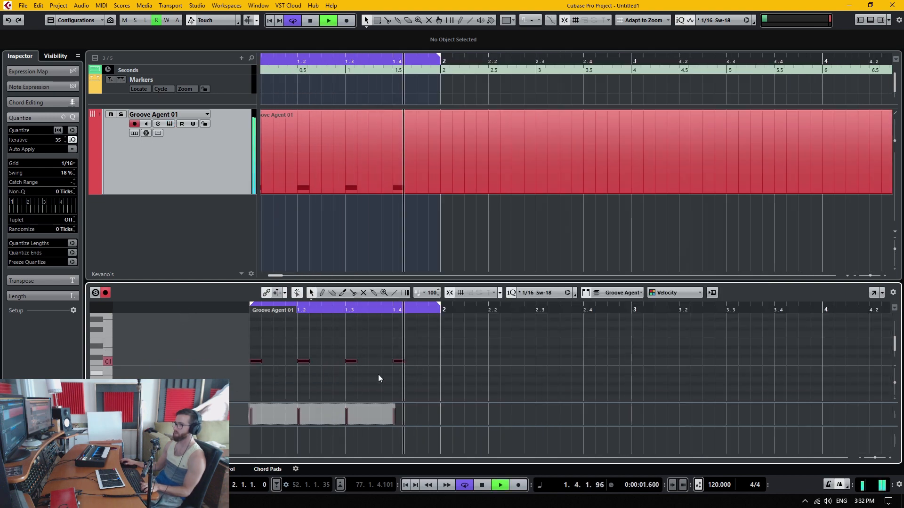
scroll(377, 377, up, 6)
drag(555, 362, 491, 363)
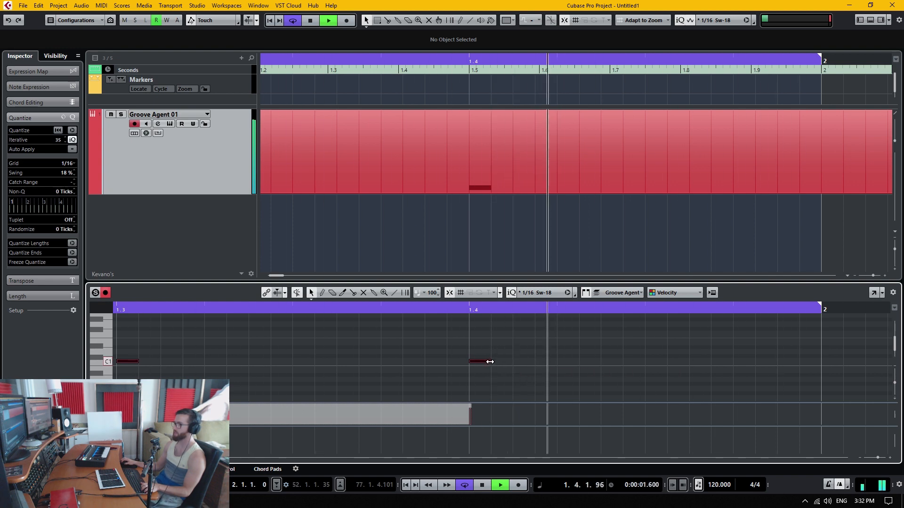
scroll(490, 362, up, 4)
scroll(490, 361, up, 2)
drag(491, 361, 345, 361)
scroll(383, 364, down, 6)
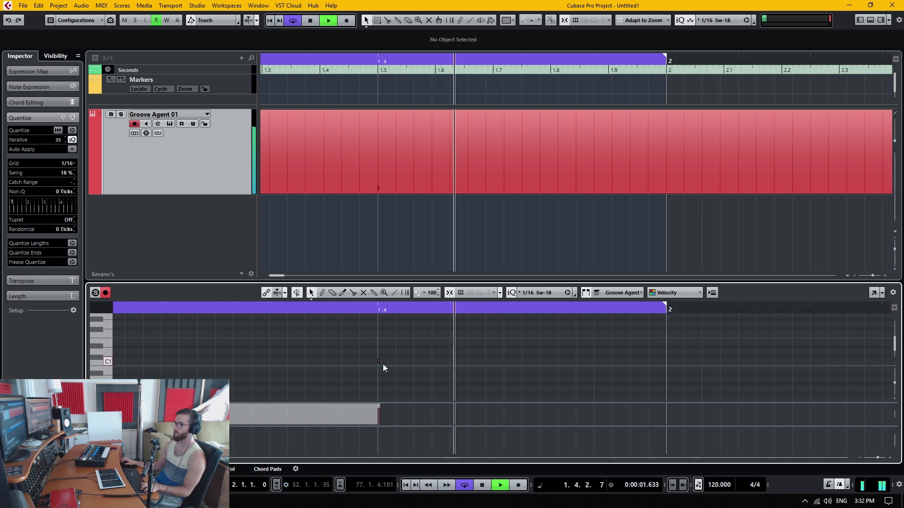
key(space)
drag(299, 369, 495, 371)
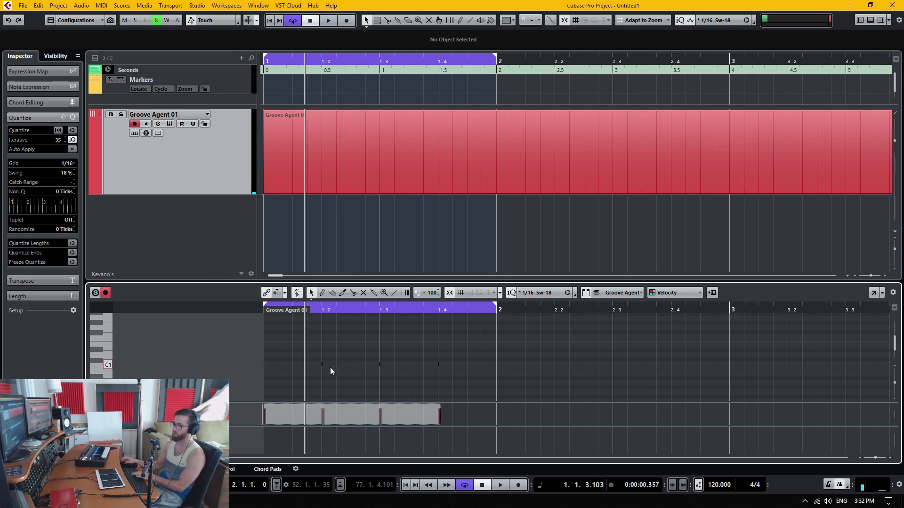
Assign the GM Map drum map to the Groove Agent 01 track
click(161, 184)
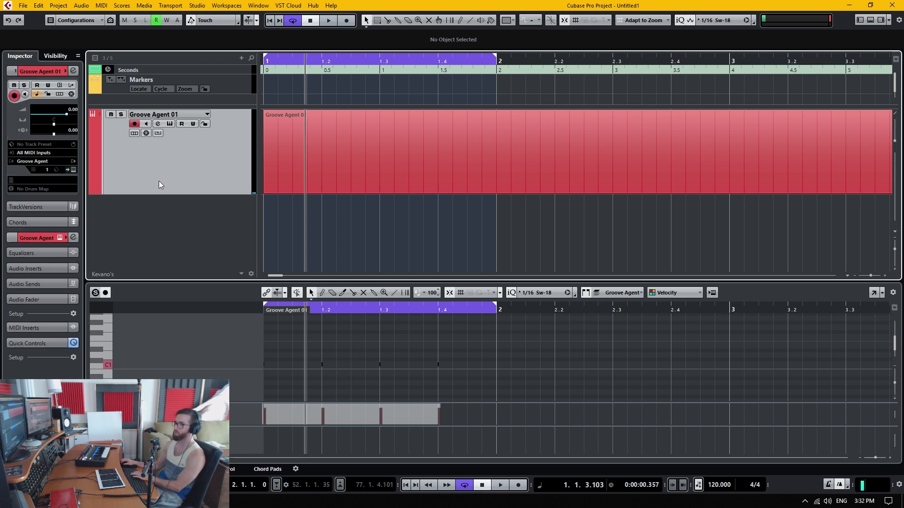
click(35, 189)
click(61, 209)
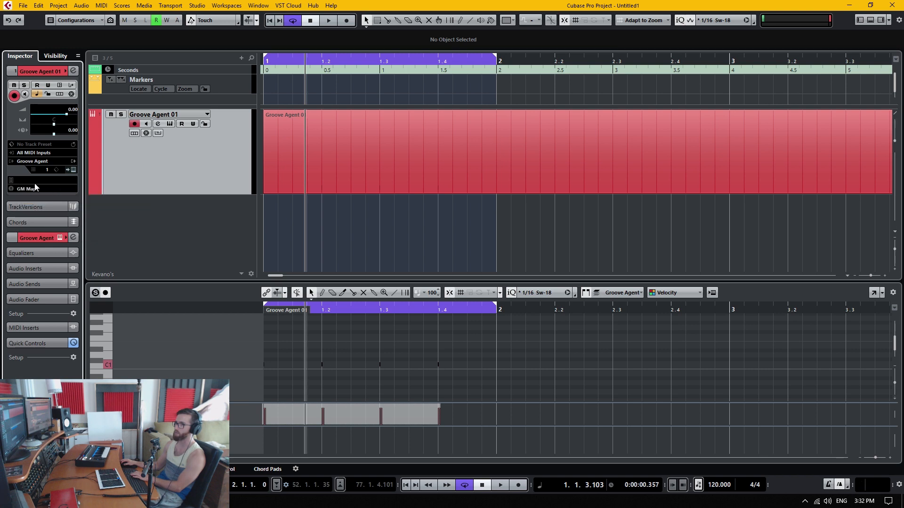
click(37, 184)
click(548, 285)
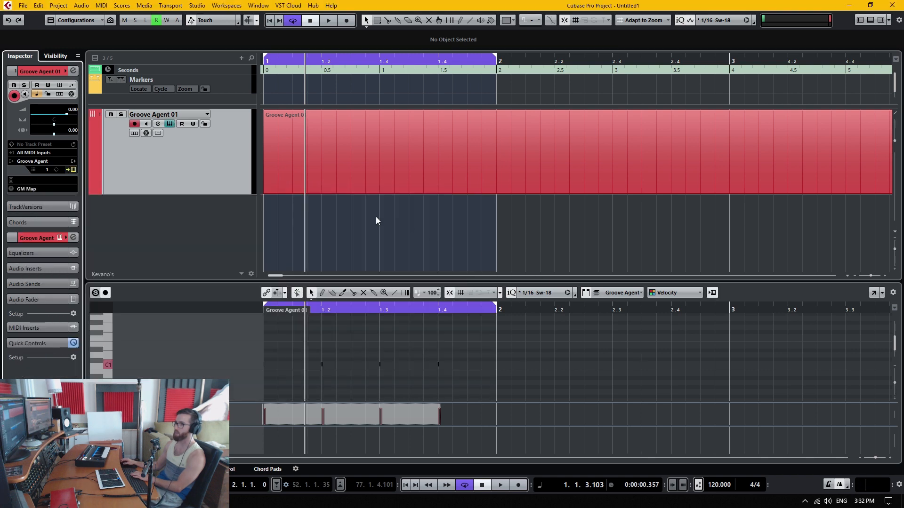
Assign the Elementic - Groove Agent drum map to the track and select its part for drum editing
click(44, 191)
click(52, 233)
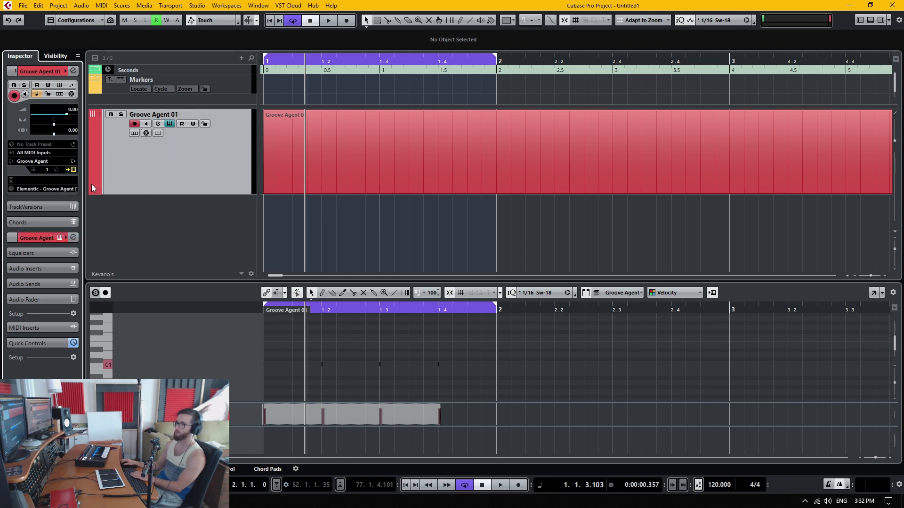
click(315, 151)
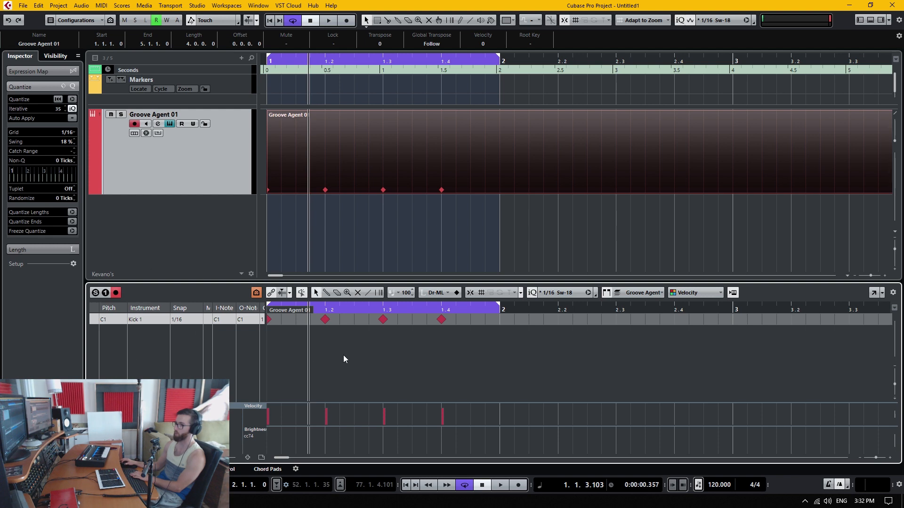
Use the Drumstick tool to add three Kick 1 hits in bar 1, one between each pair of neighbouring existing hits
right_click(326, 356)
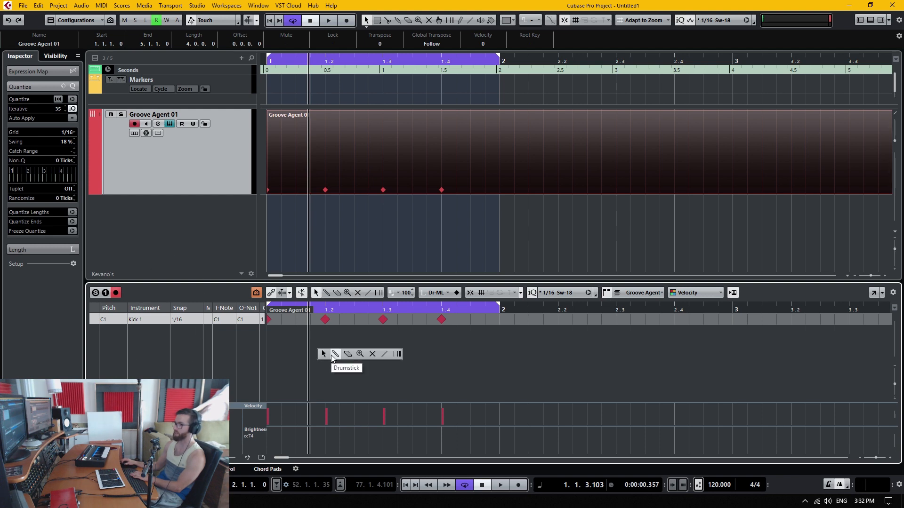
click(335, 355)
click(301, 319)
click(354, 319)
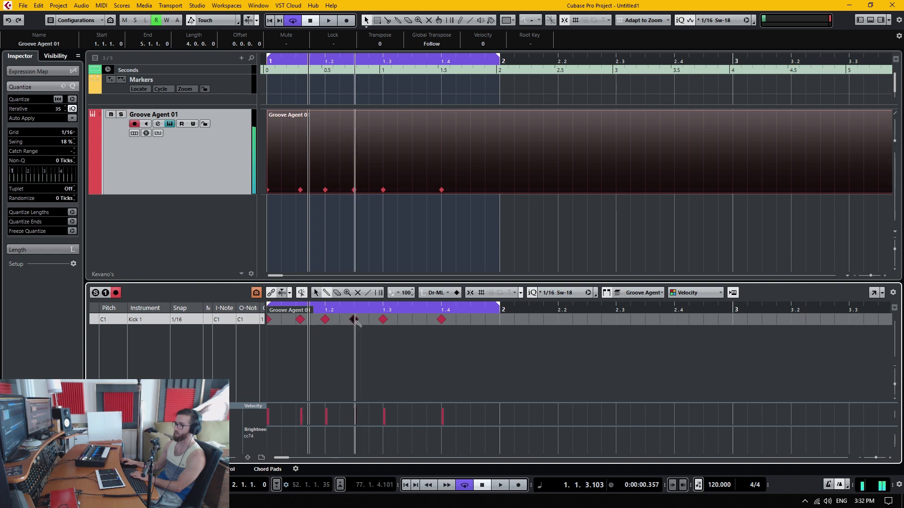
click(405, 319)
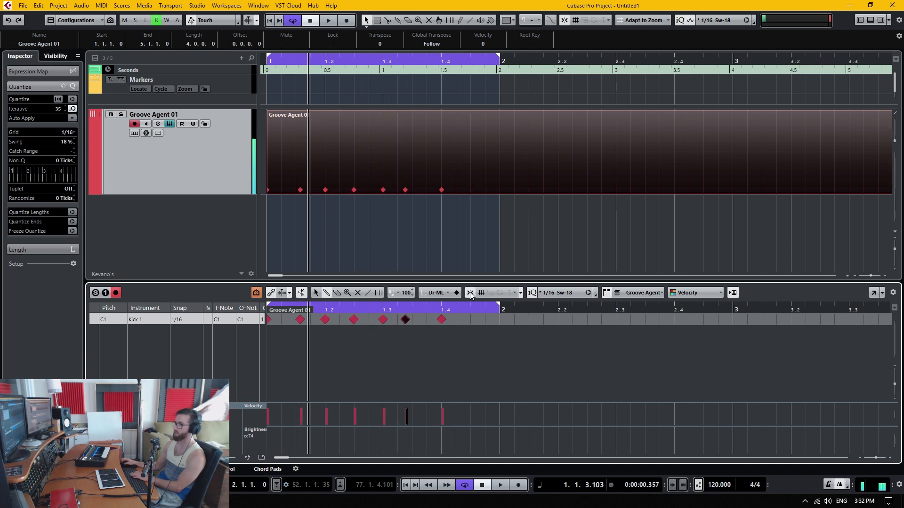
key(1)
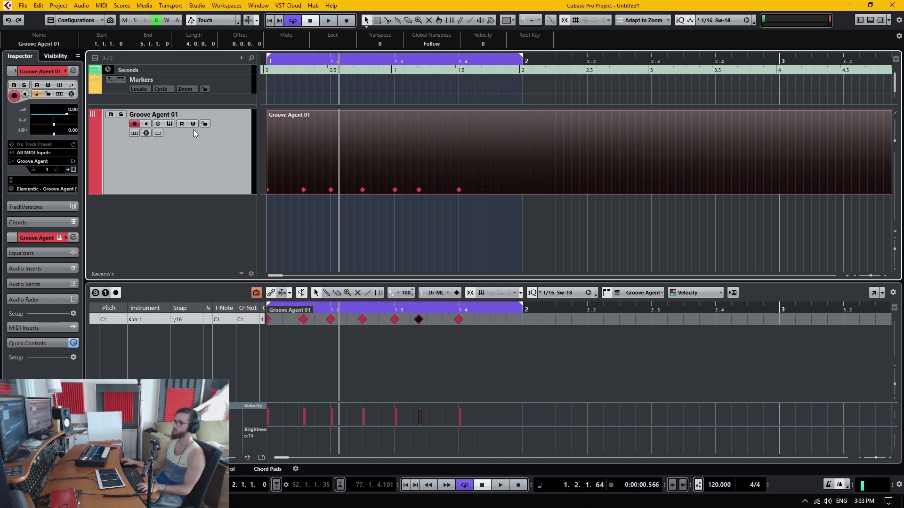
Open the Groove Agent instrument from the Groove Agent 01 track and audition the Loop 1 pad
click(169, 125)
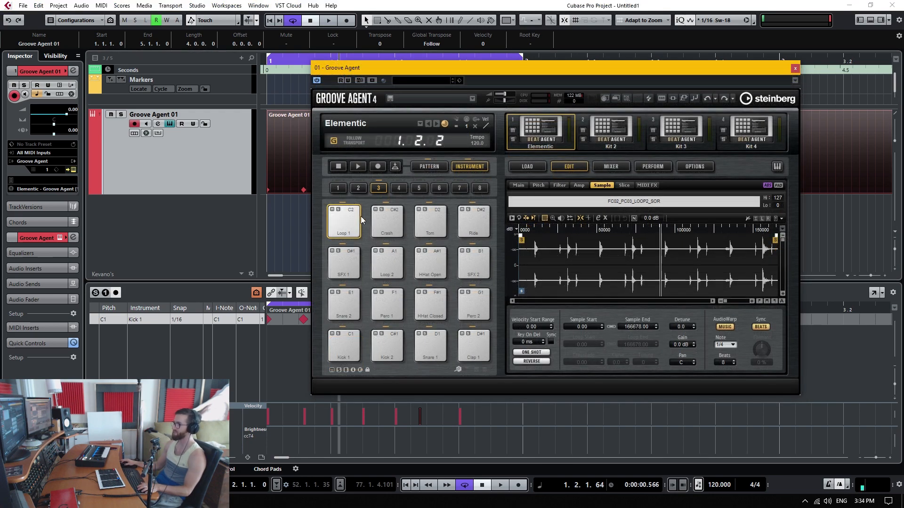
click(353, 215)
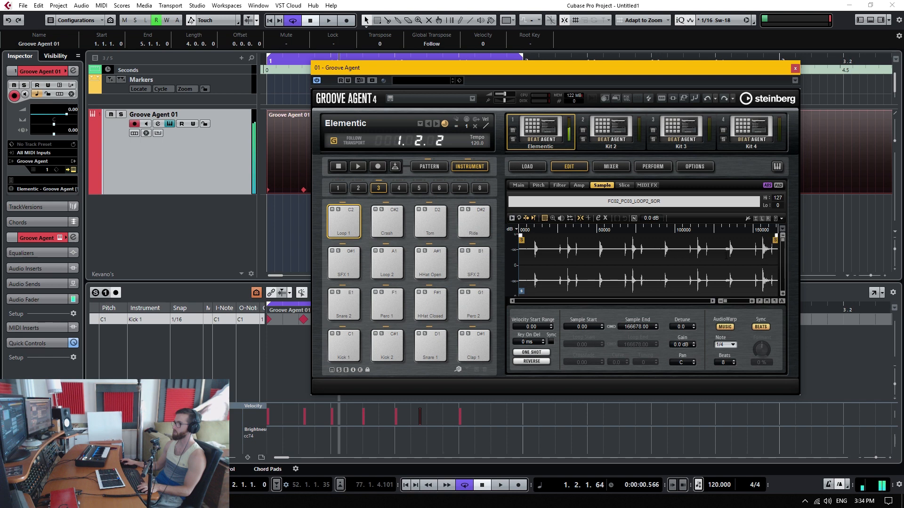
click(355, 222)
Set the Loop 1 pad's loop mode to No Loop and audition the pad several times
click(544, 354)
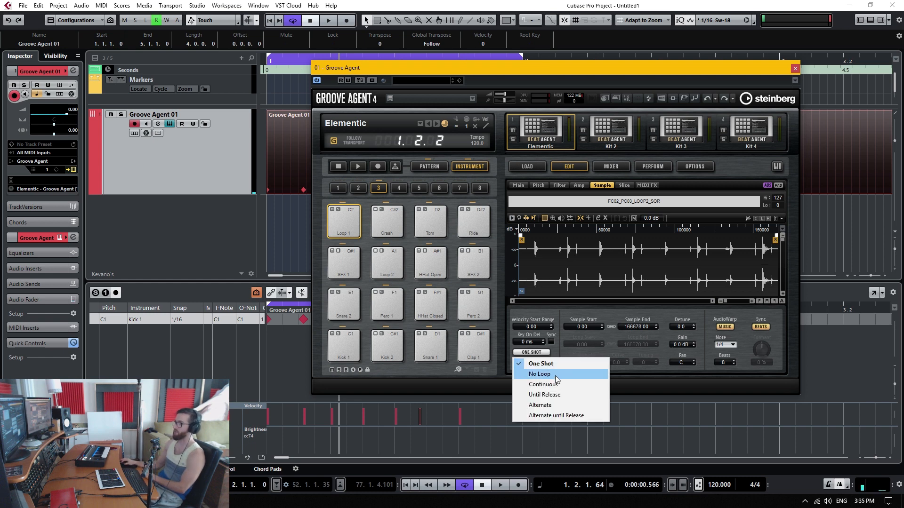
click(555, 374)
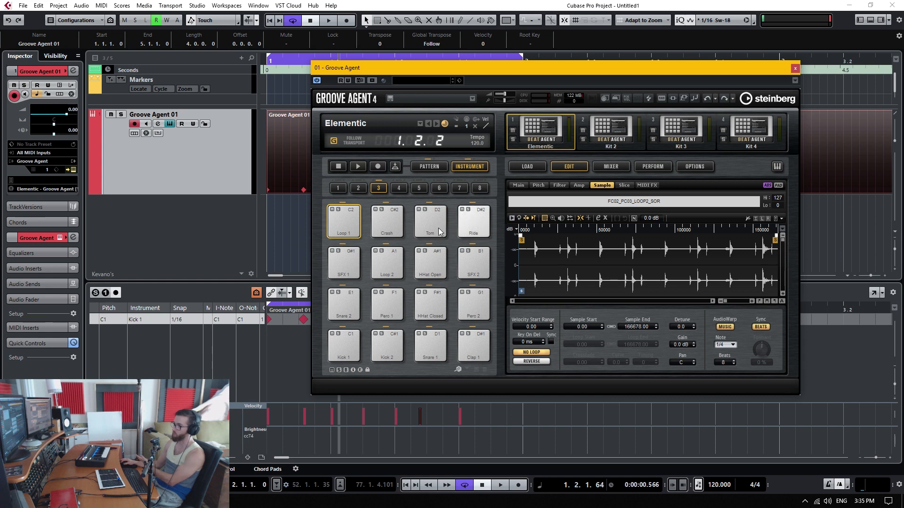
click(350, 230)
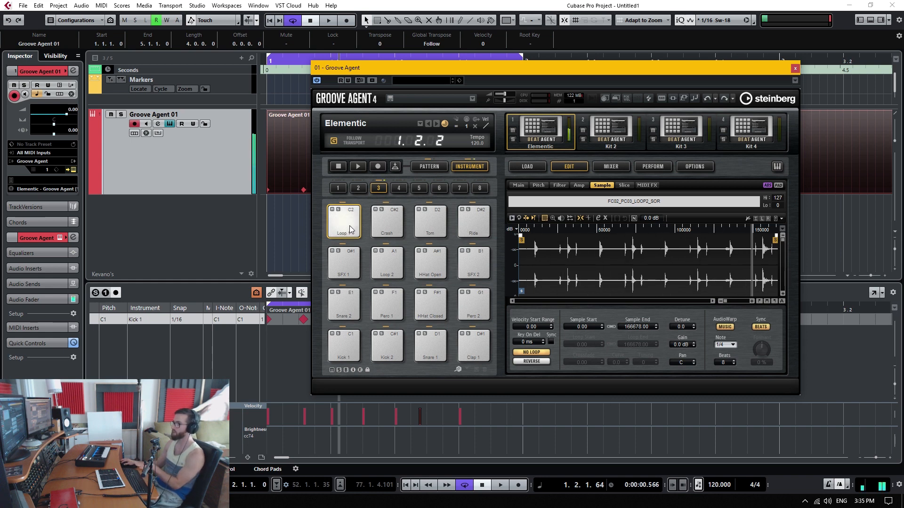
click(350, 224)
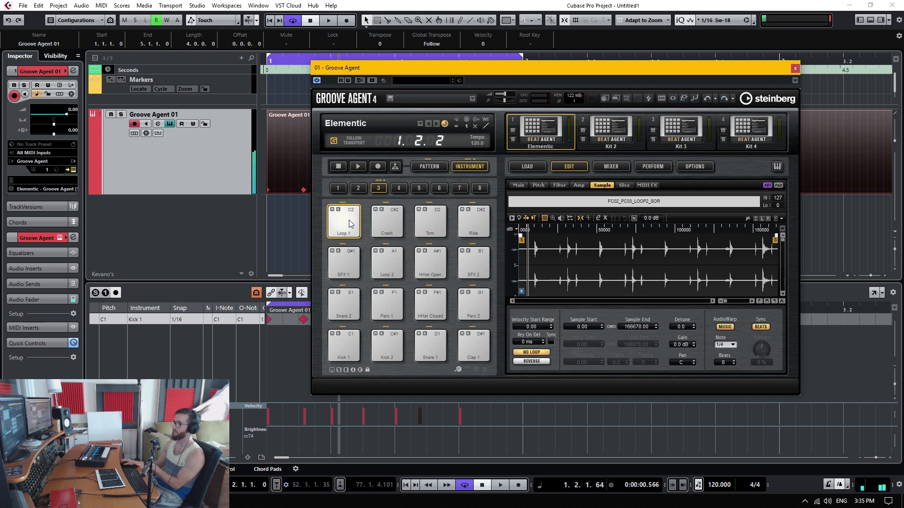
click(349, 219)
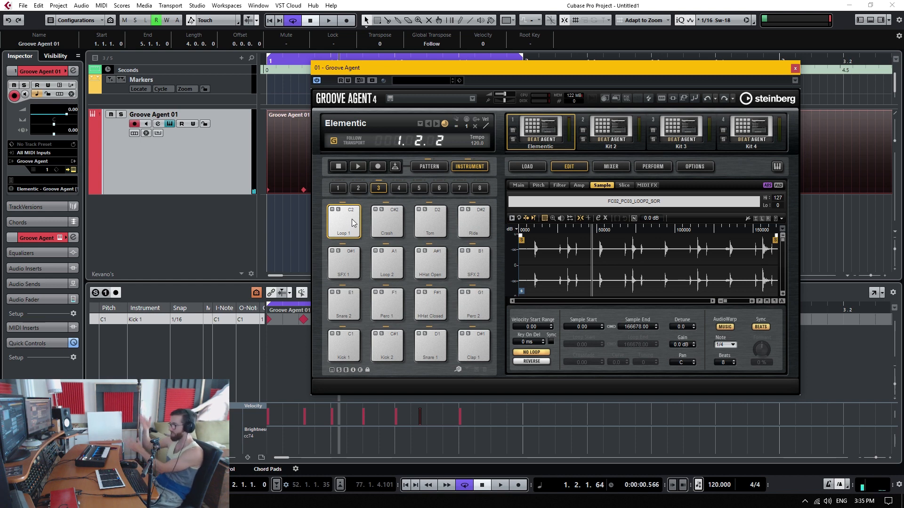
Set the Loop 1 pad's loop mode to Continuous
click(532, 352)
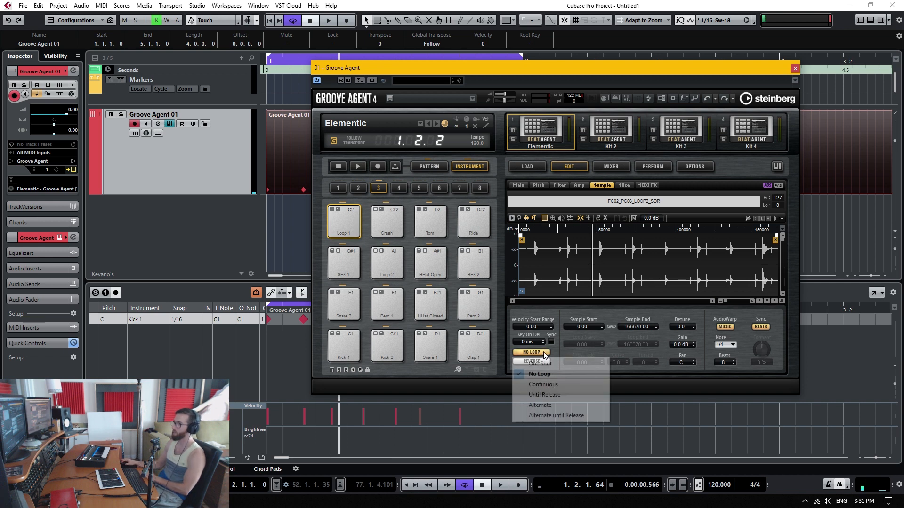
click(560, 386)
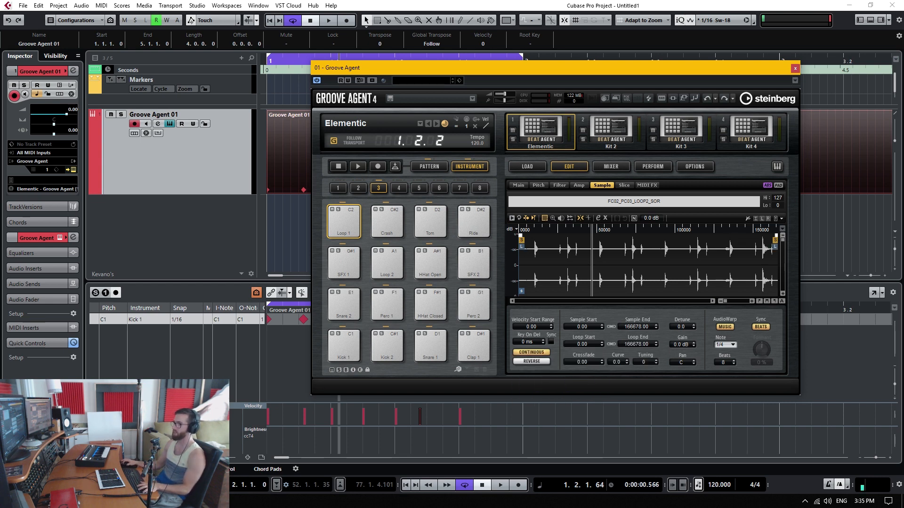
key(Escape)
Switch to Operation_Manual.pdf in the browser, read the Loop Mode descriptions, and return to Groove Agent
key(alt+Tab)
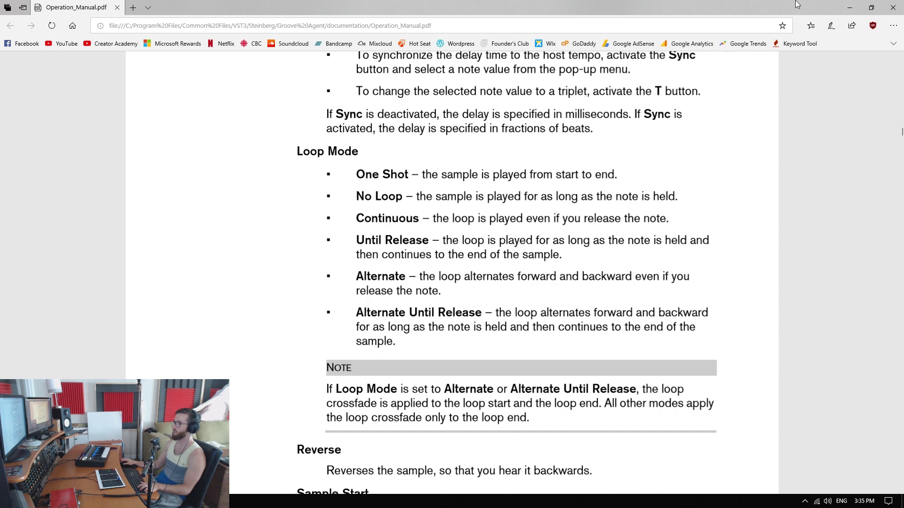
key(alt+Tab)
click(758, 99)
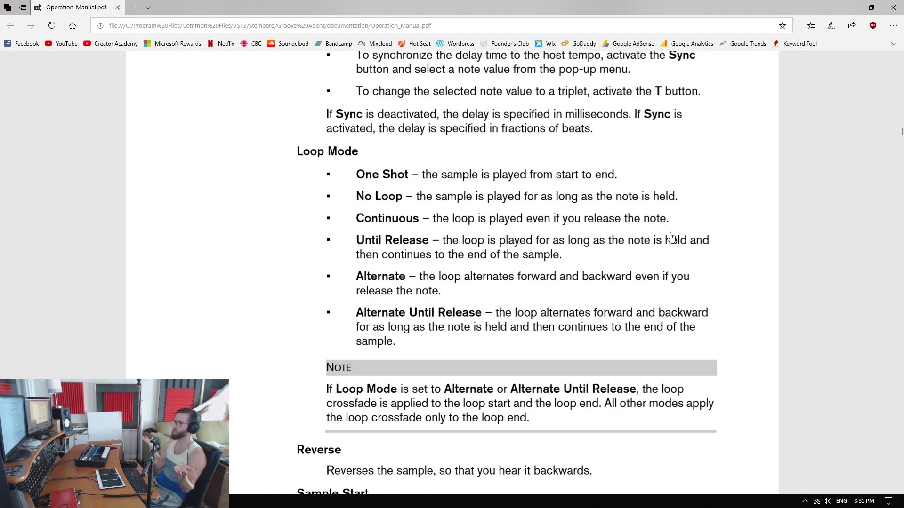
click(849, 7)
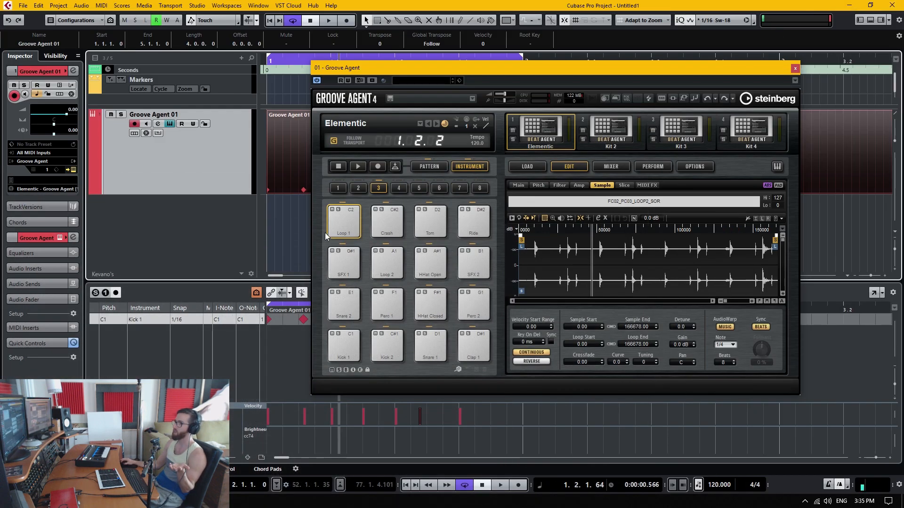
Audition the Loop 1 pad, set its loop mode to Until Release, and audition it again
click(350, 230)
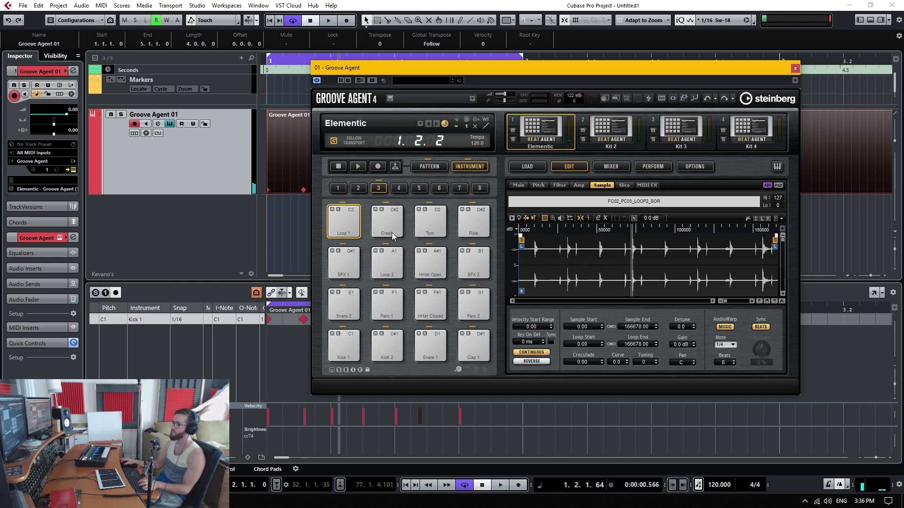
click(543, 354)
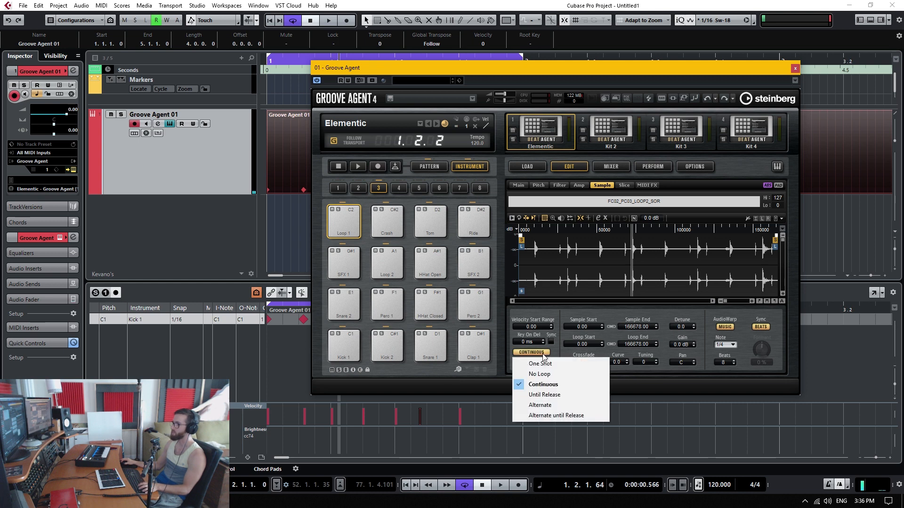
click(566, 394)
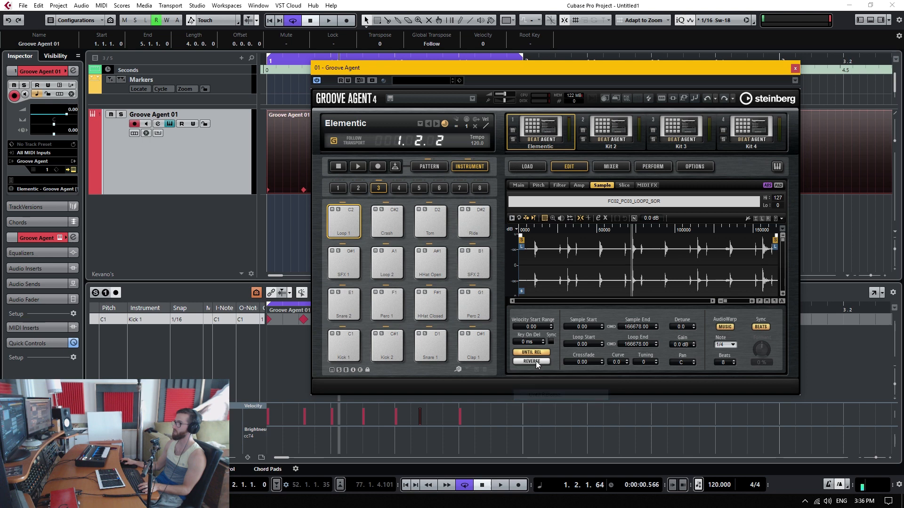
click(355, 224)
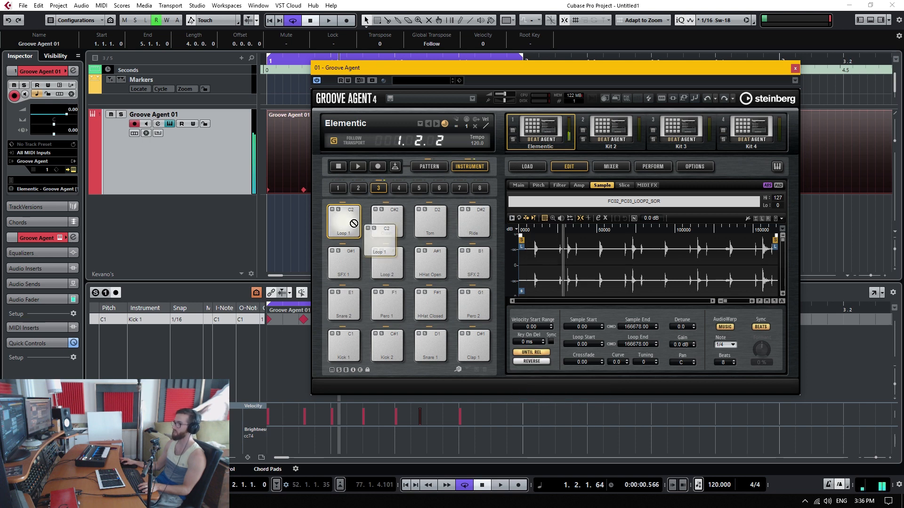
Set the Loop 1 pad's loop mode to Continuous, audition the pad, and return the mode to Until Release
click(355, 226)
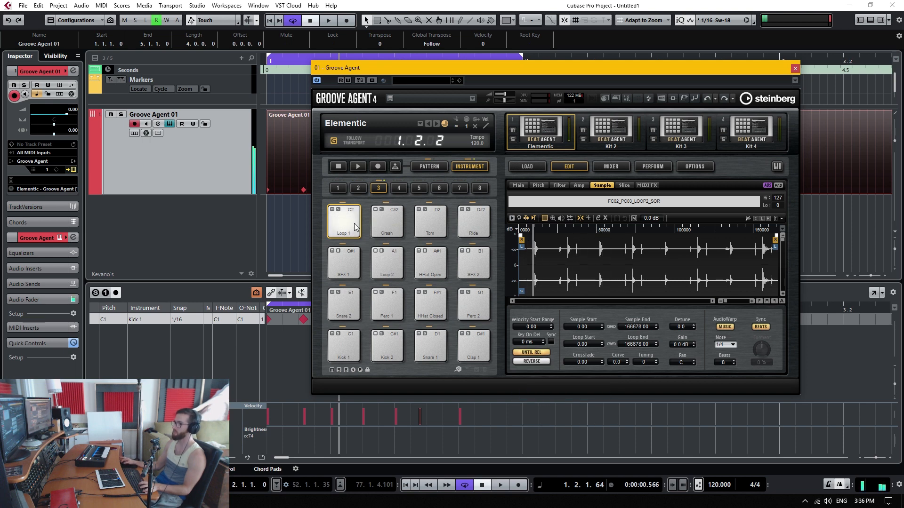
click(541, 353)
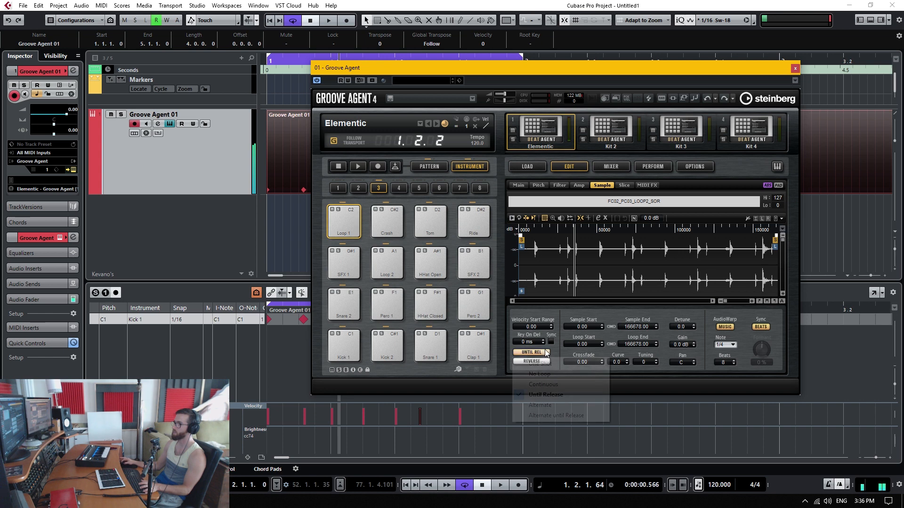
click(544, 395)
click(543, 385)
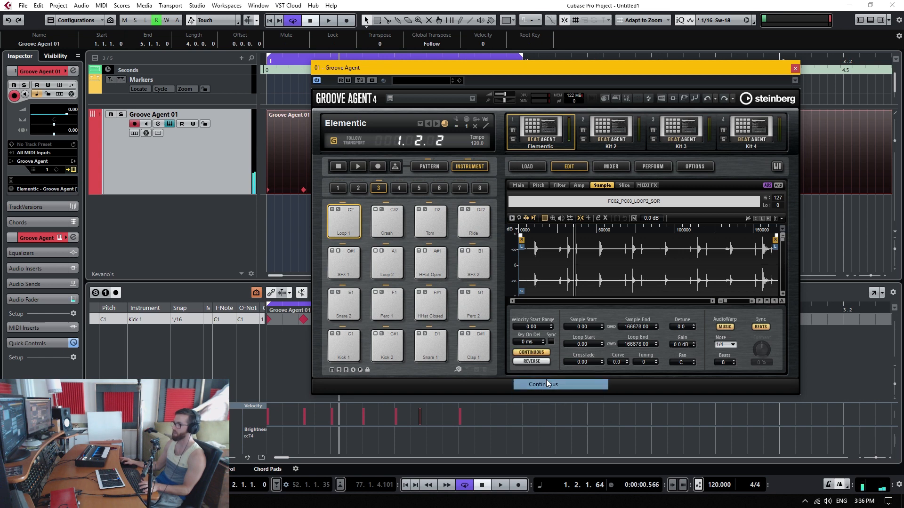
click(350, 220)
click(350, 221)
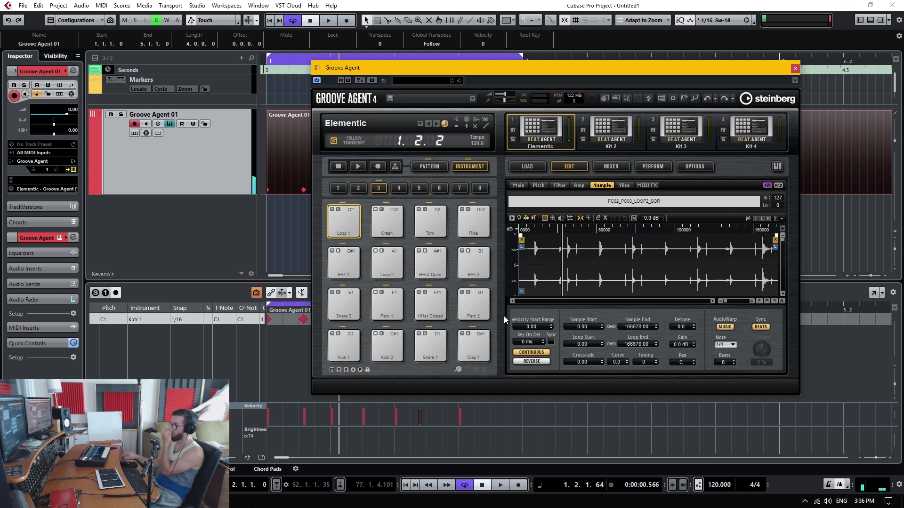
click(532, 352)
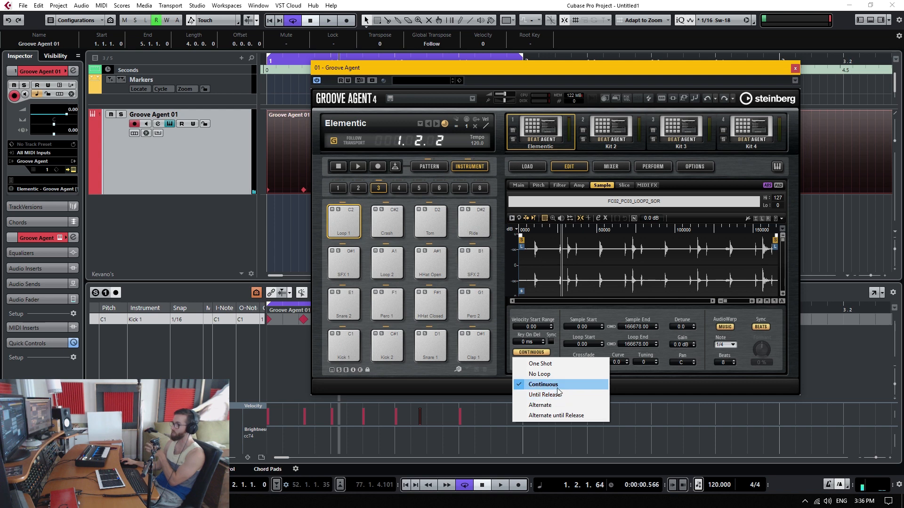
click(555, 394)
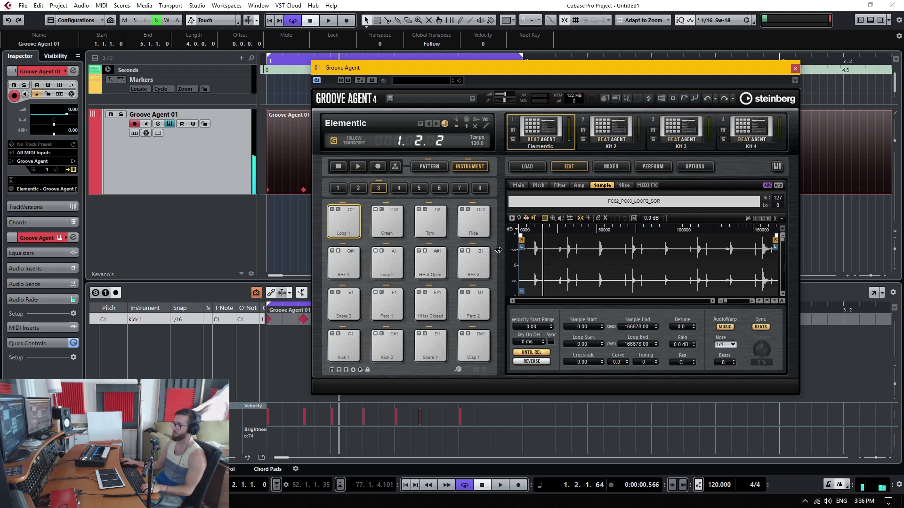
Move Loop 1's loop start to about 49129 and its loop end to about 92231, and audition the pad
drag(521, 247, 594, 247)
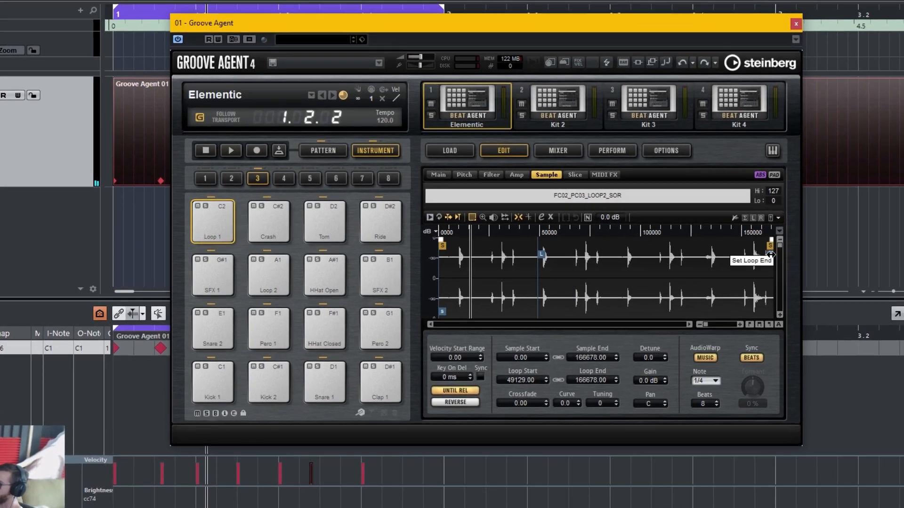
drag(777, 250, 608, 264)
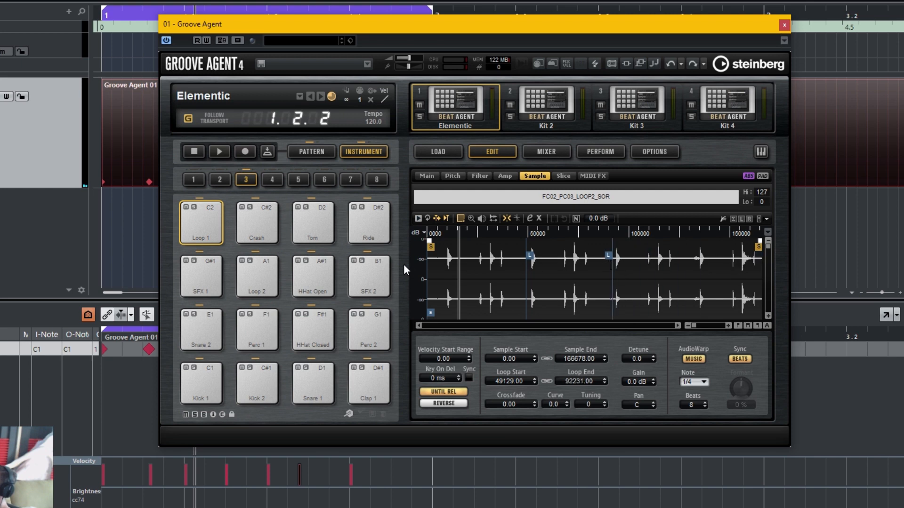
click(212, 219)
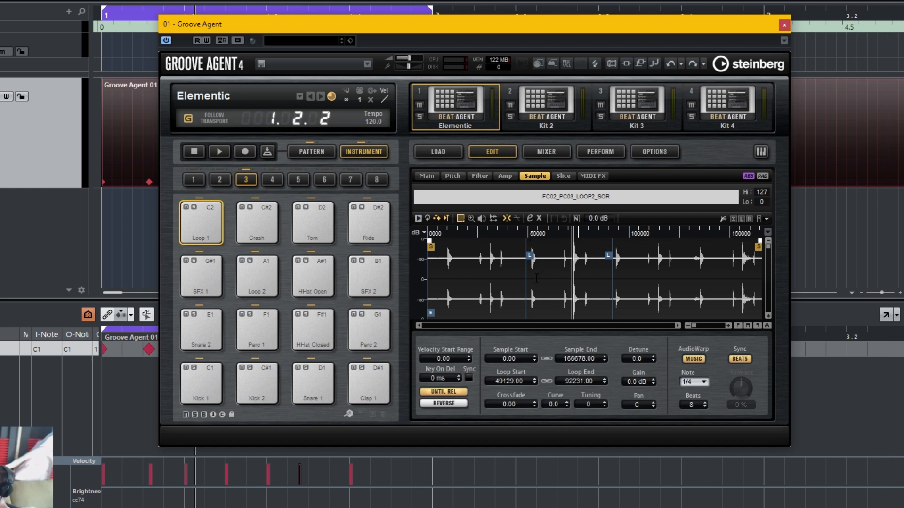
Switch Loop 1's loop mode to Continuous and back to Until Release, and audition the shortened loop
click(449, 391)
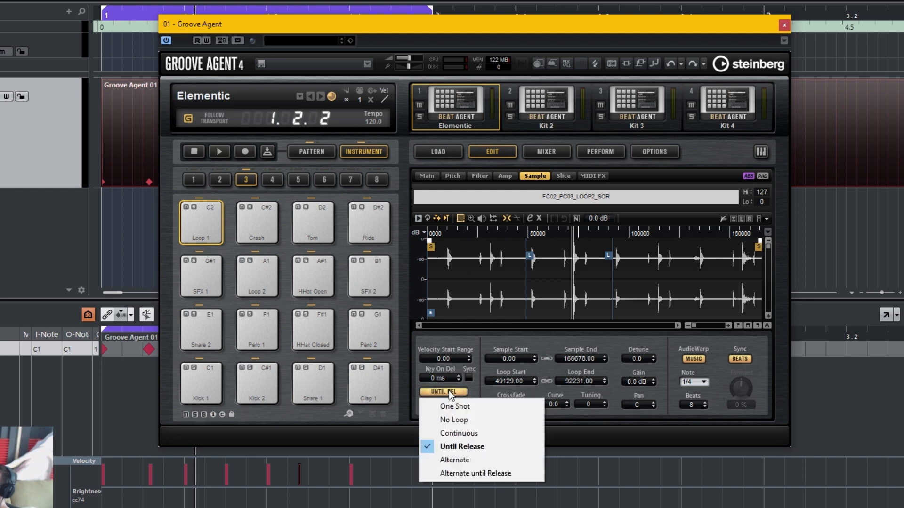
click(461, 433)
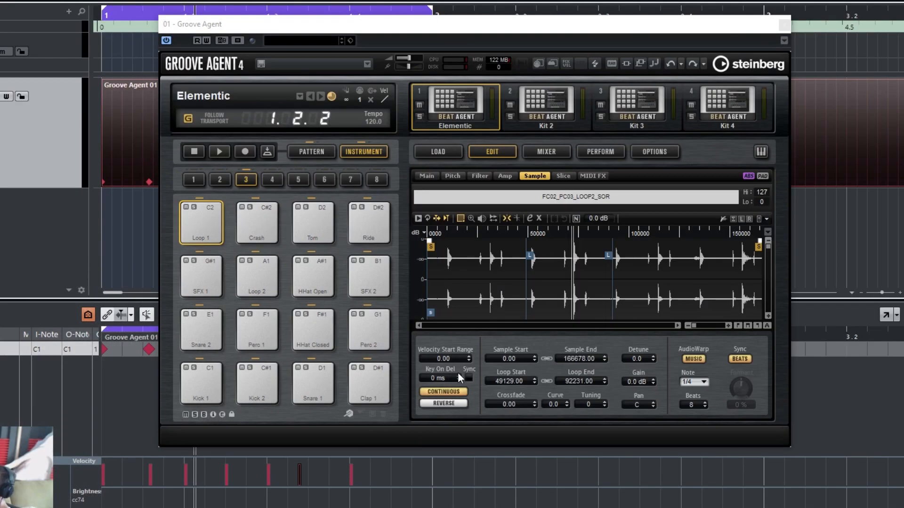
click(458, 390)
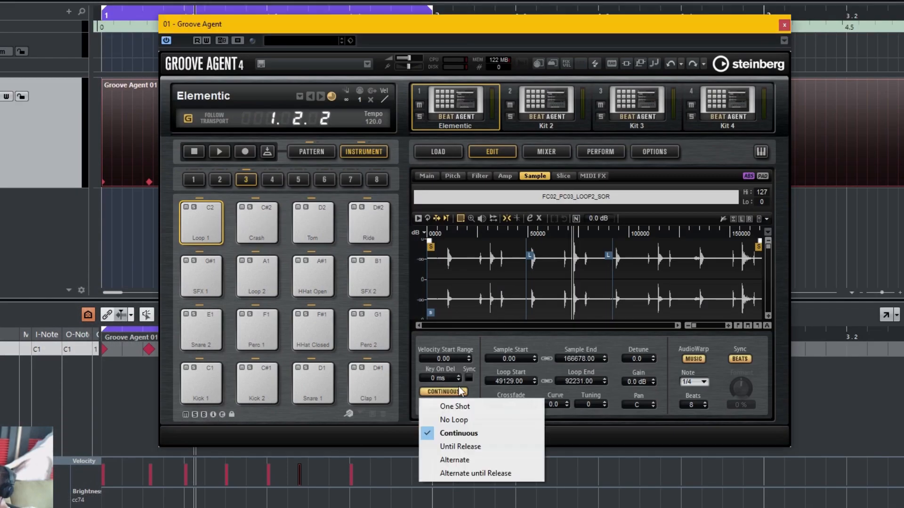
click(476, 446)
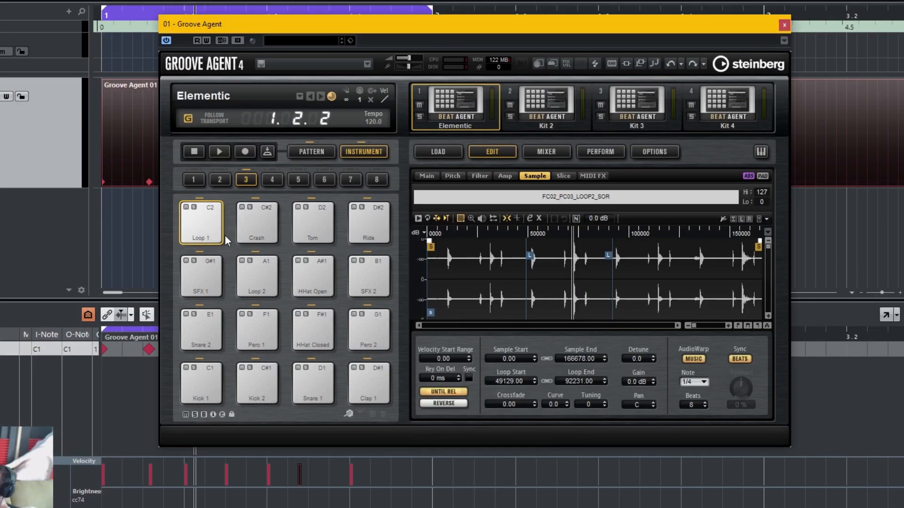
click(215, 214)
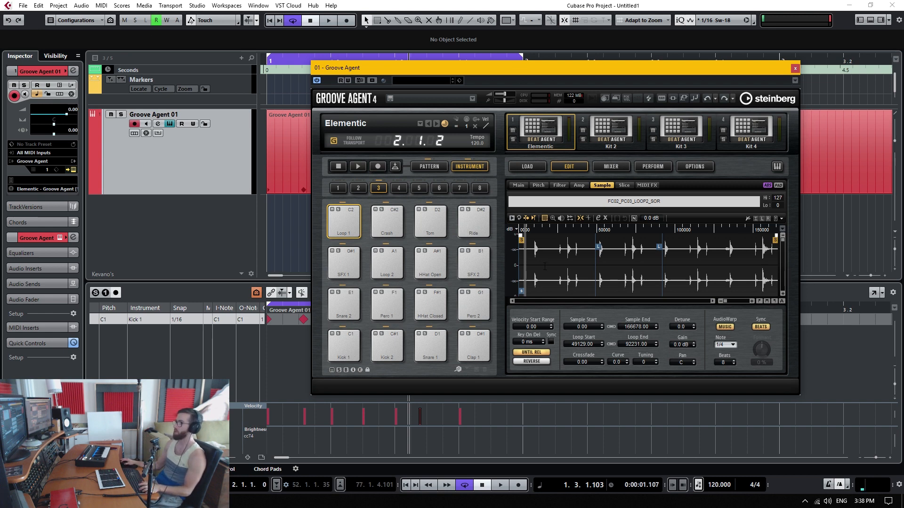
Set the Loop 1 pad's loop mode to Alternate and audition the pad
click(435, 169)
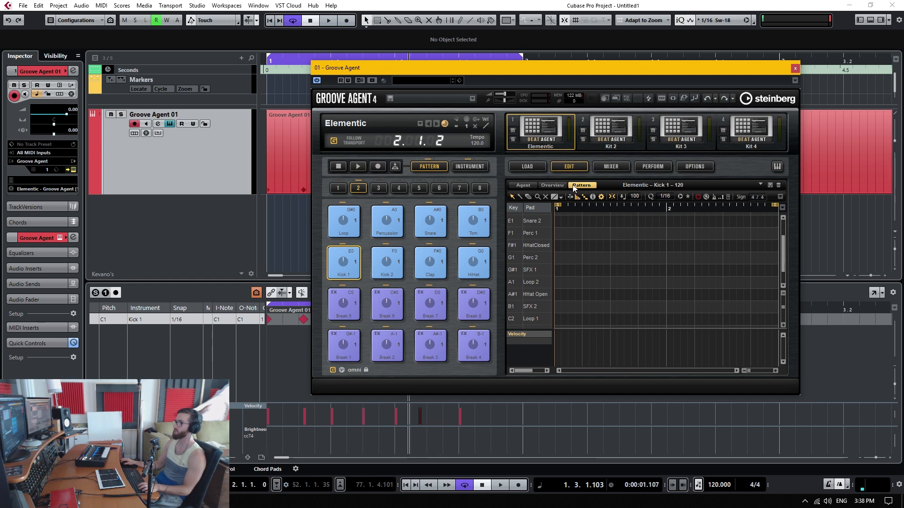
click(480, 166)
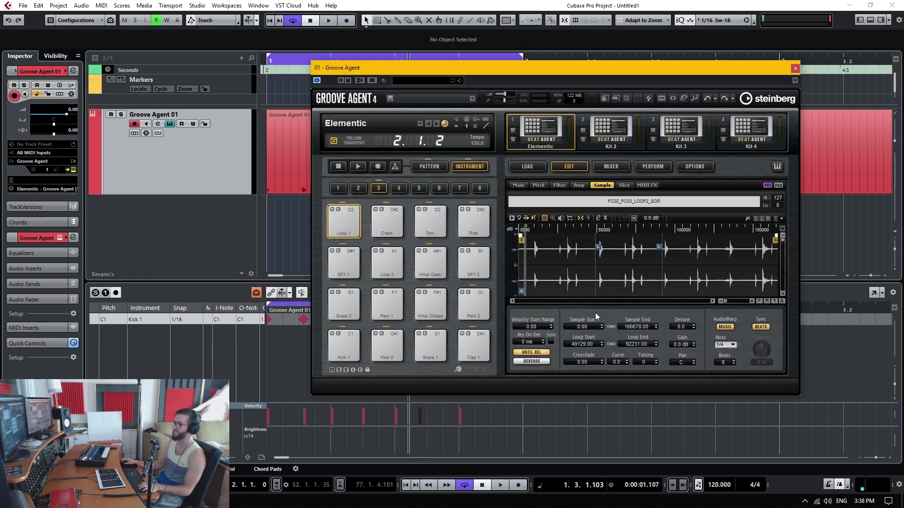
click(548, 352)
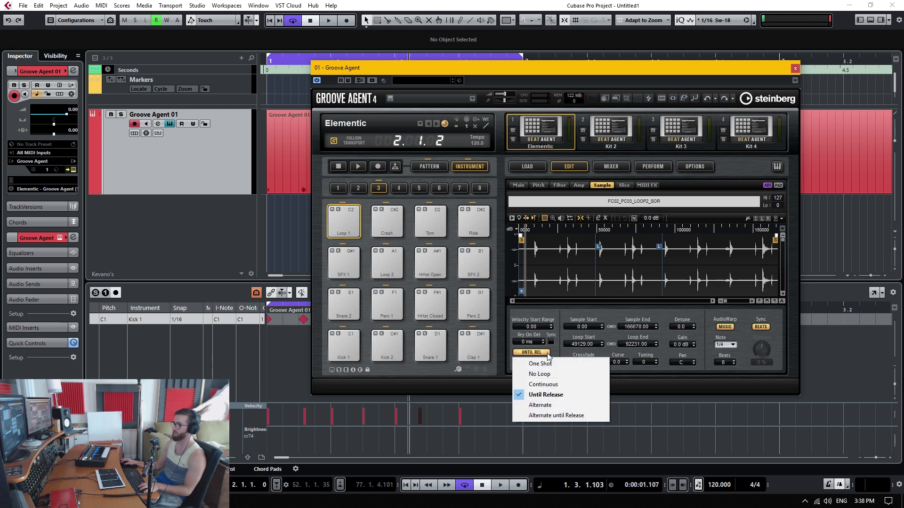
click(547, 406)
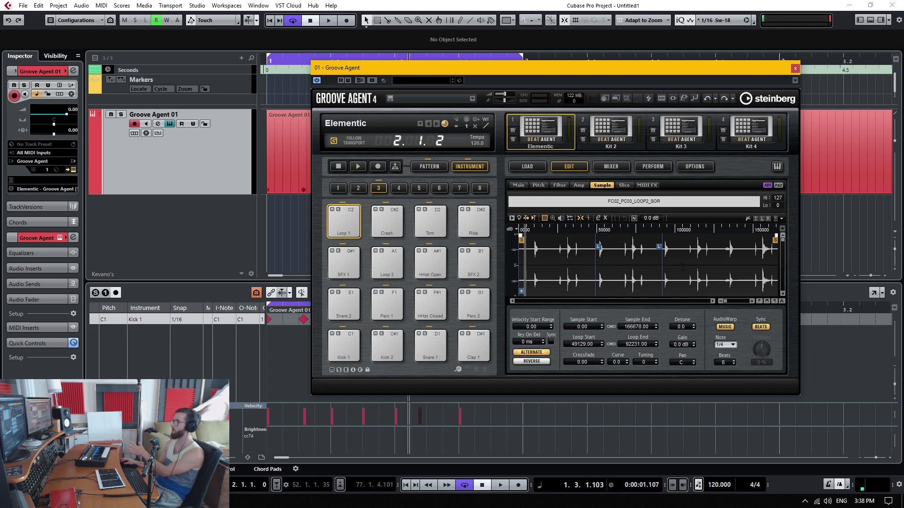
click(357, 210)
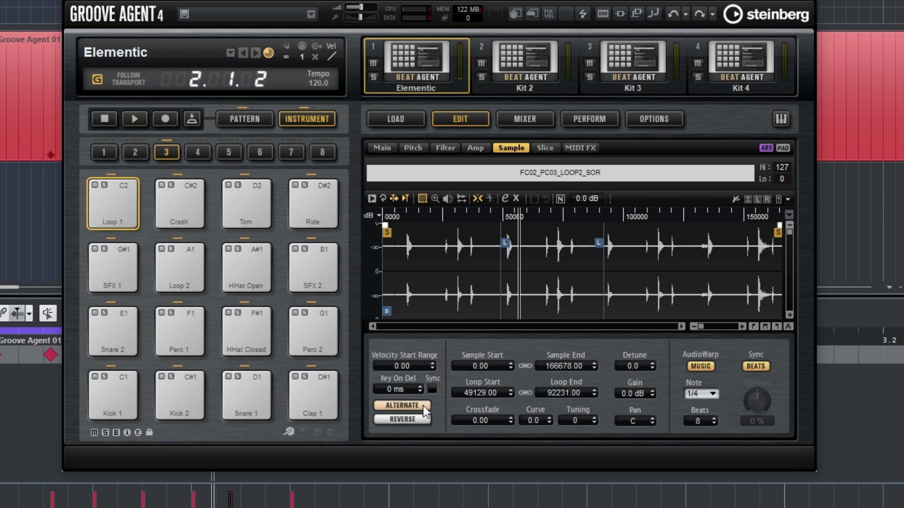
Set the Loop 1 pad's loop mode to Alternate until Release and audition the pad
click(402, 406)
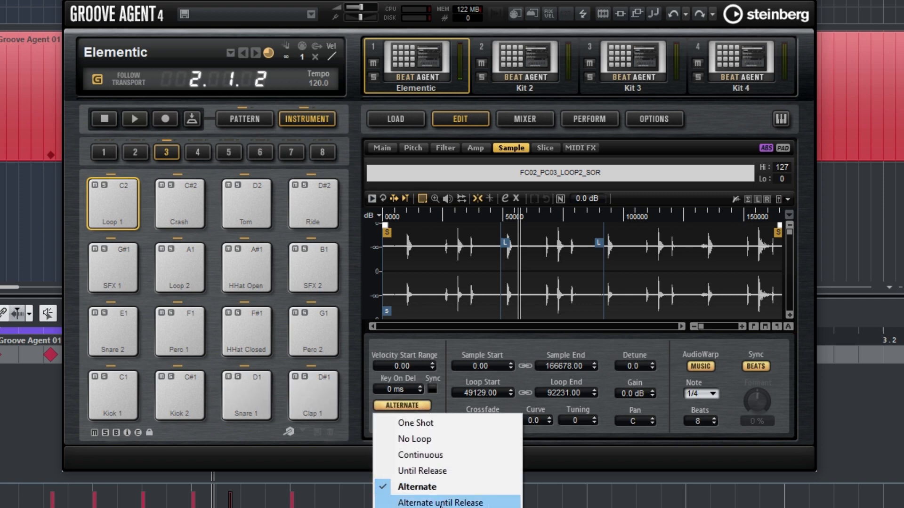
click(440, 503)
click(414, 405)
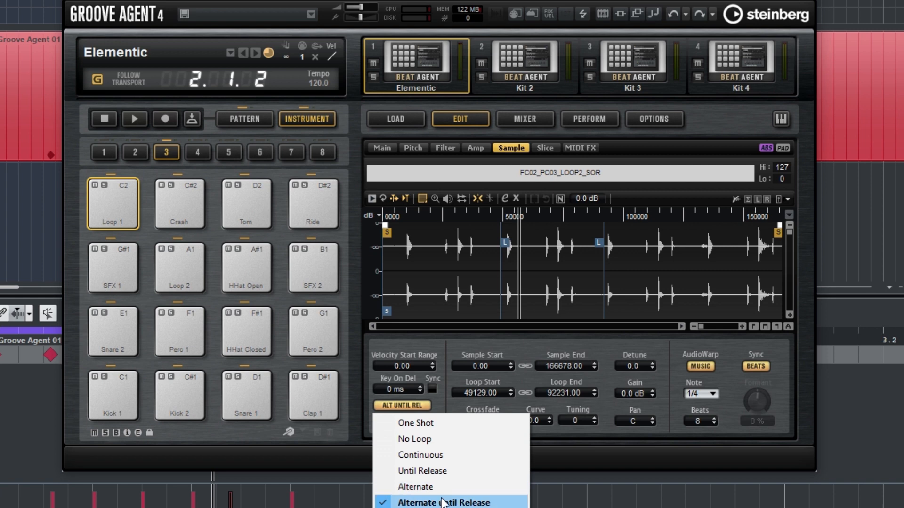
click(481, 503)
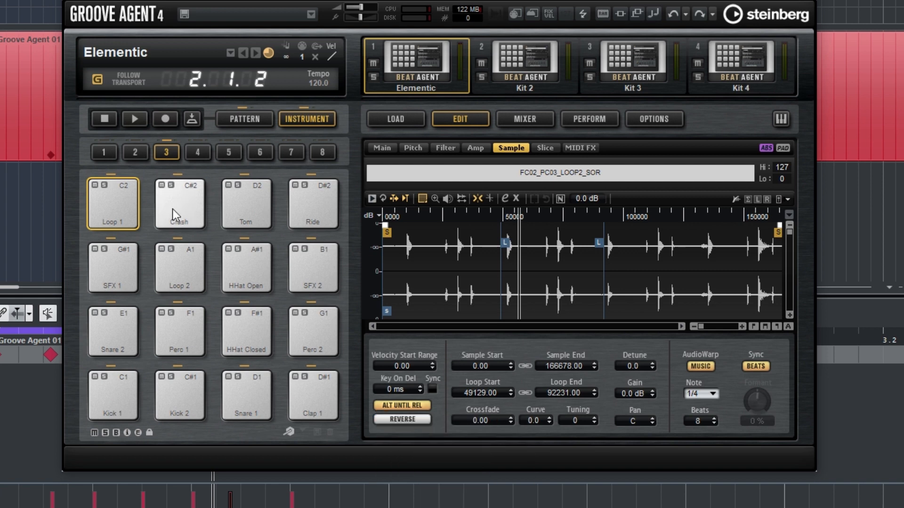
click(117, 196)
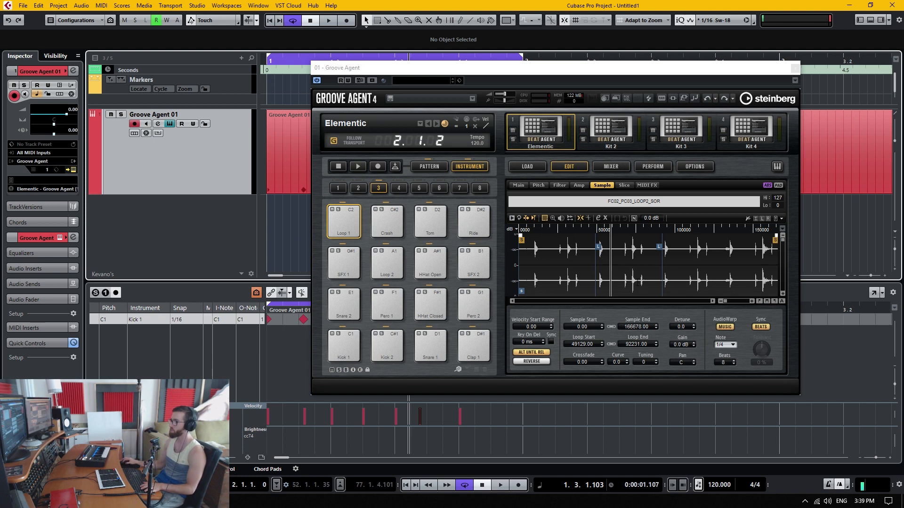
Set Loop 1's loop mode to Until Release and turn on the loop edit overlay in its waveform
click(534, 354)
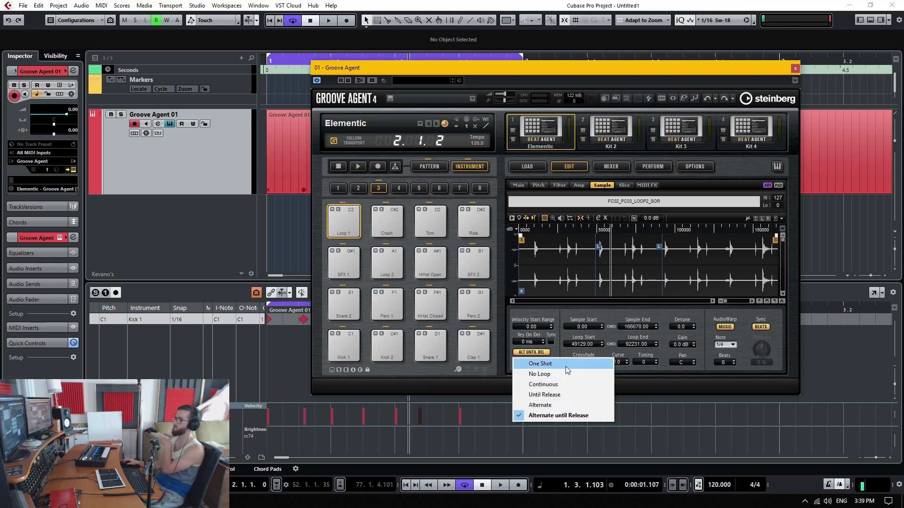
click(575, 395)
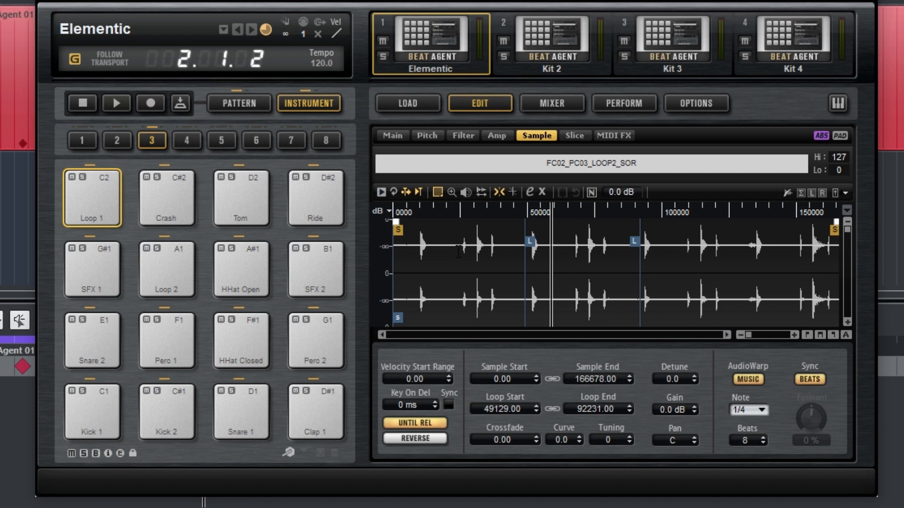
click(530, 193)
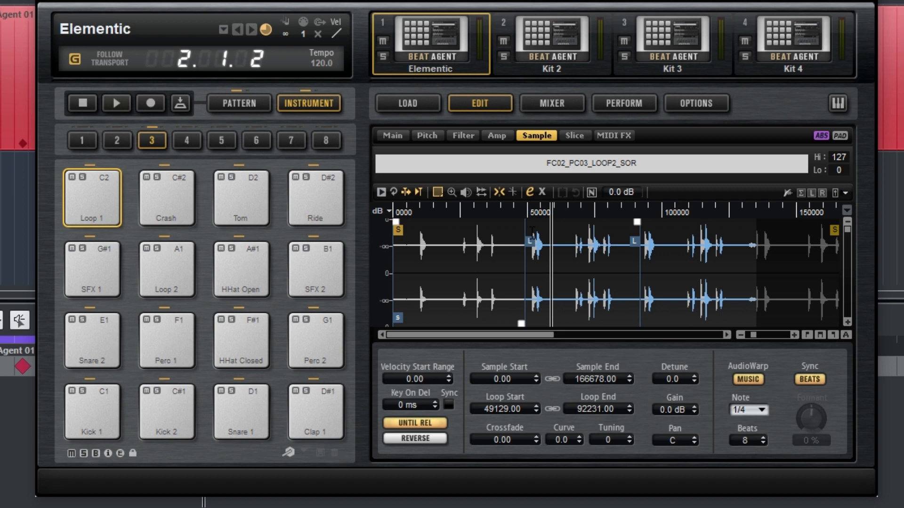
Move Loop 1's loop start to about 50756, aligning the overlaid transients, and audition the pad
click(847, 335)
click(847, 335)
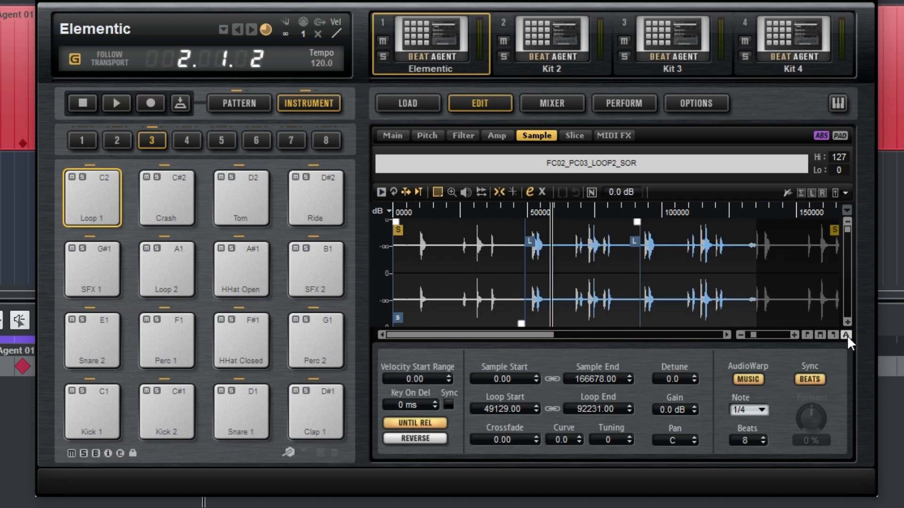
click(819, 335)
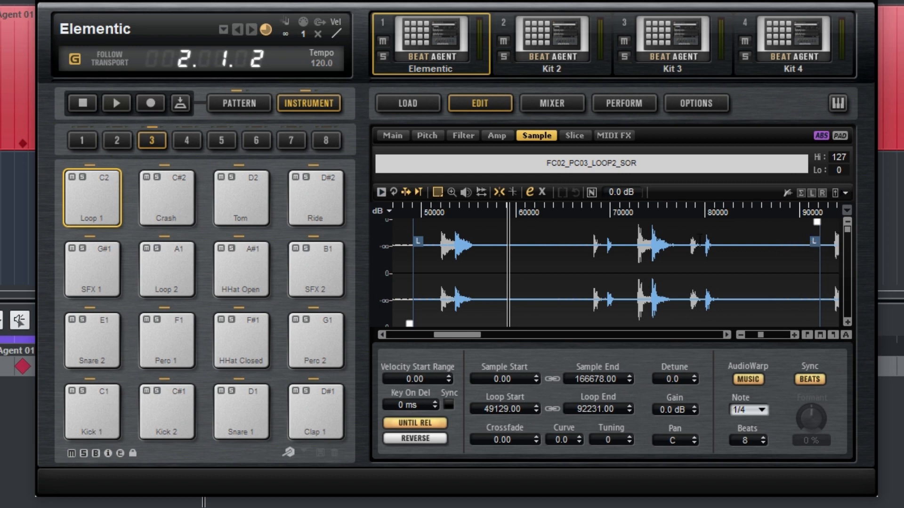
click(845, 335)
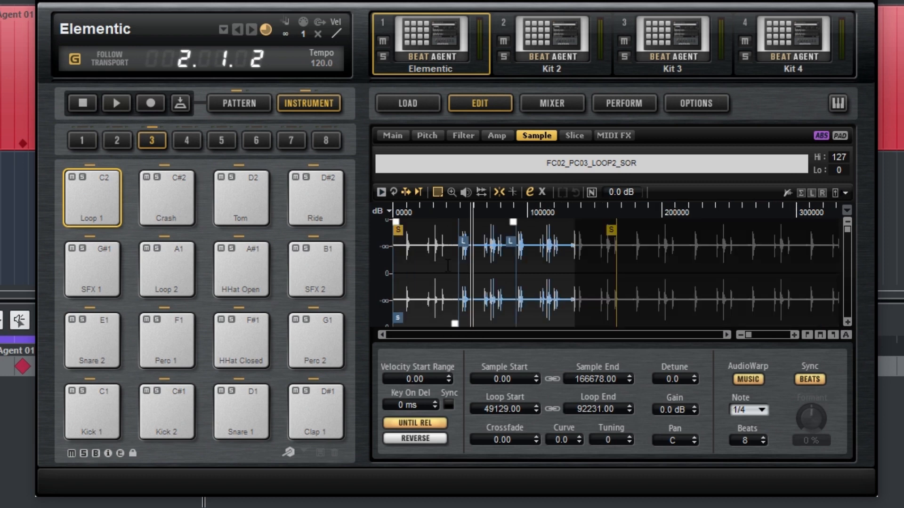
click(819, 334)
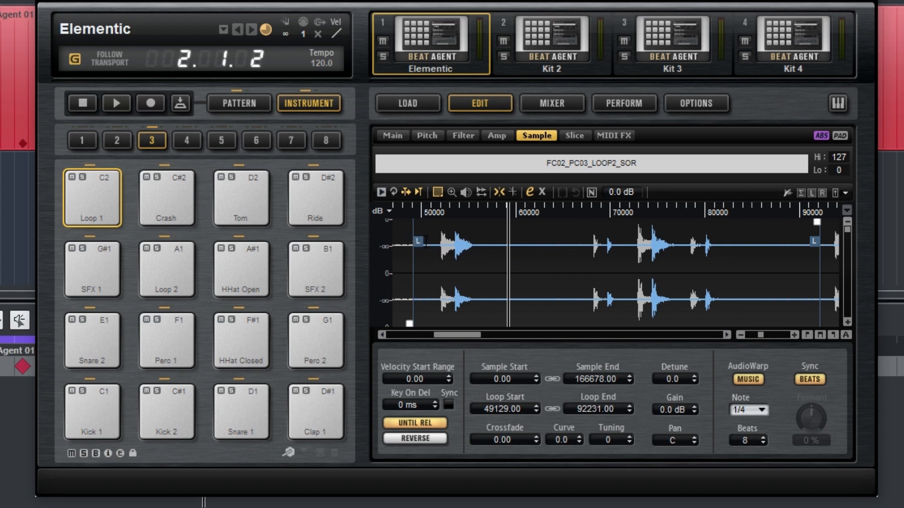
drag(413, 242, 430, 256)
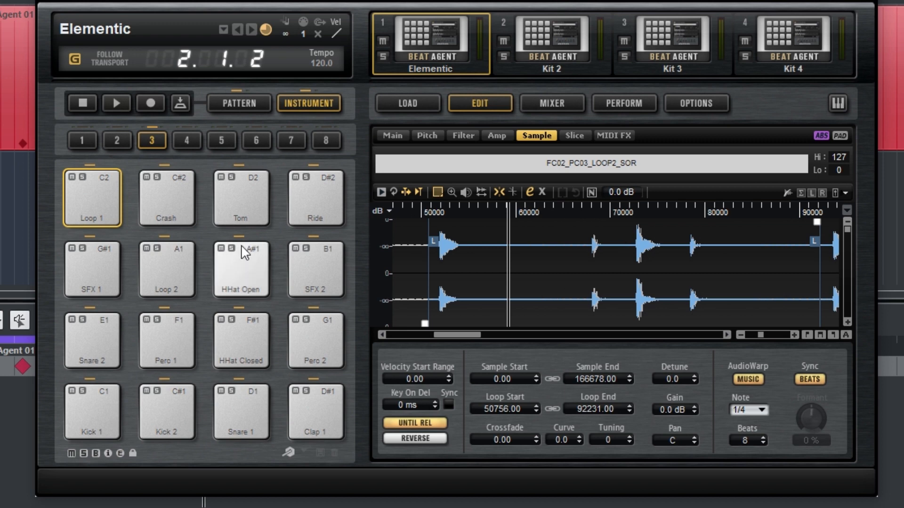
click(118, 184)
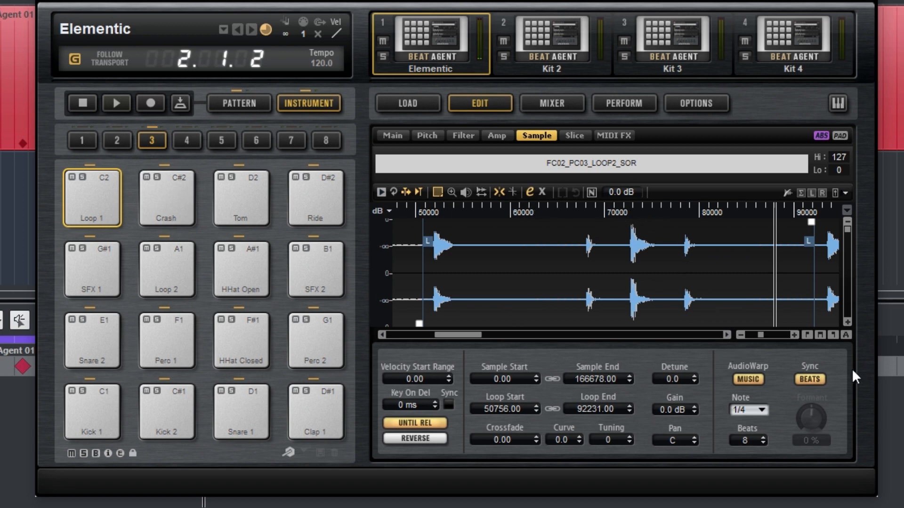
Turn on the crossfade edit overlay in Loop 1's waveform and examine both the whole sample and the loop region
click(824, 335)
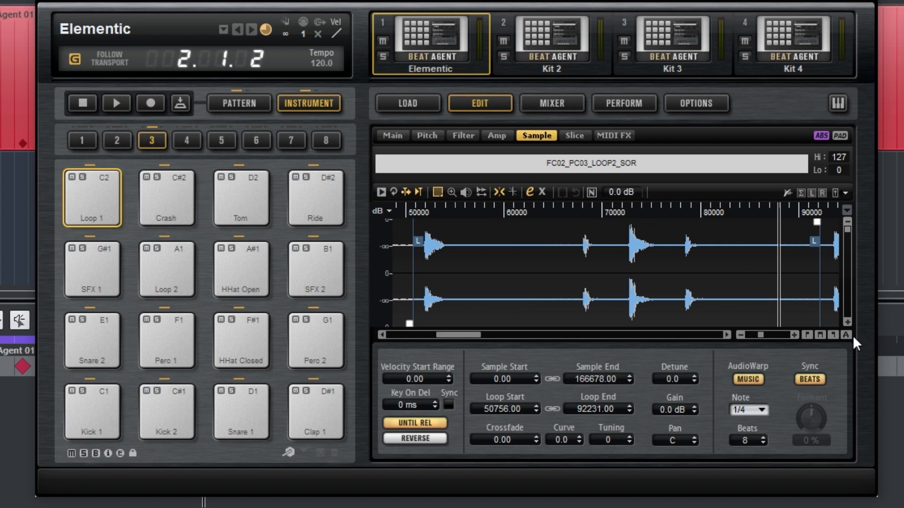
click(846, 336)
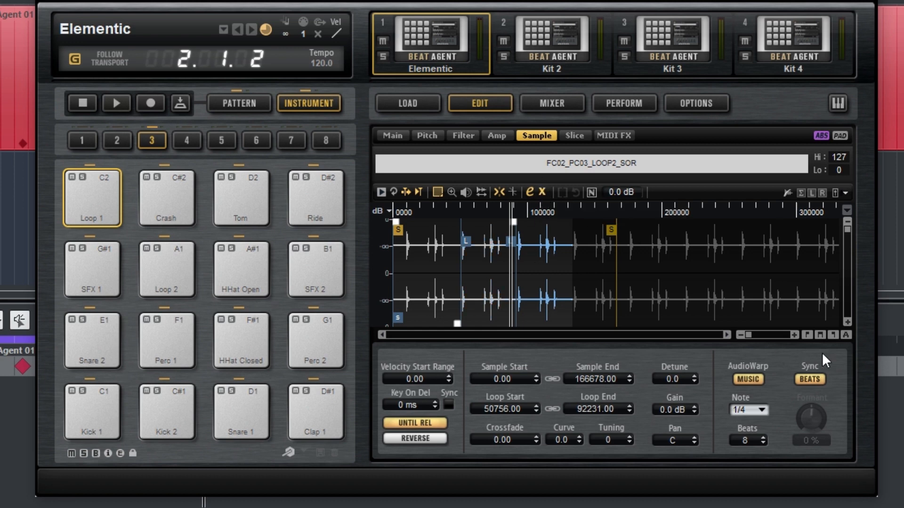
click(834, 336)
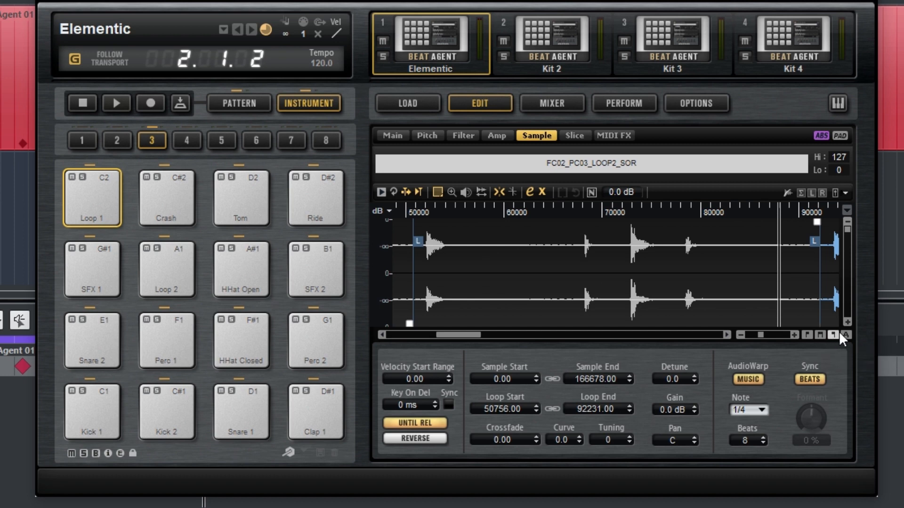
click(846, 335)
scroll(486, 275, up, 5)
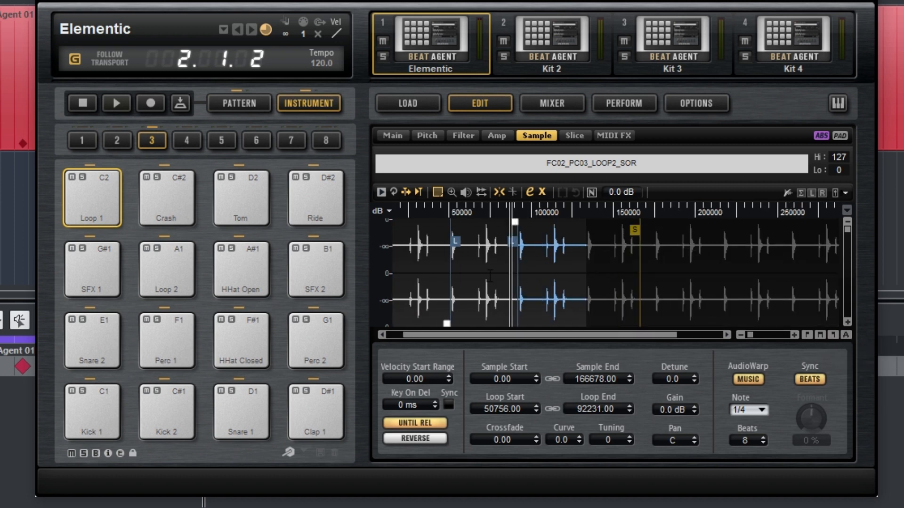
drag(485, 274, 542, 278)
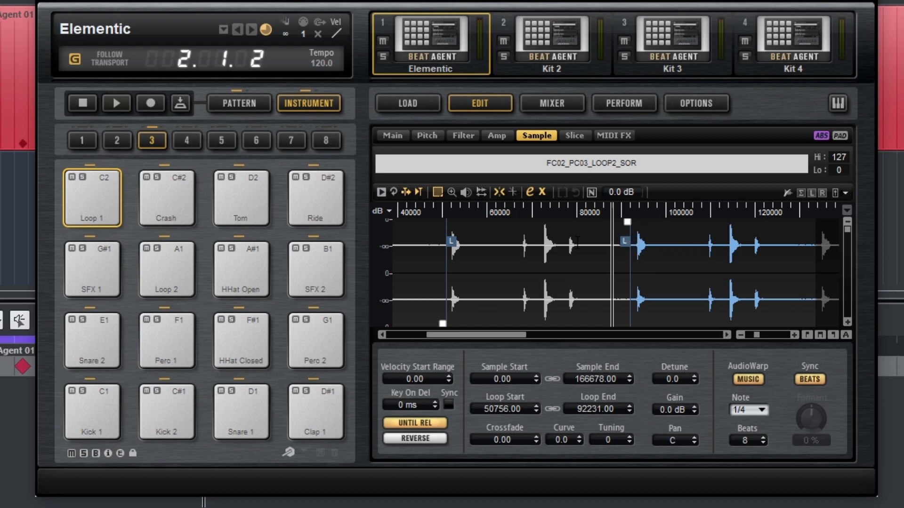
Compare Loop 1's waveform with the loop edit and crossfade edit overlays switched off and on again
click(540, 190)
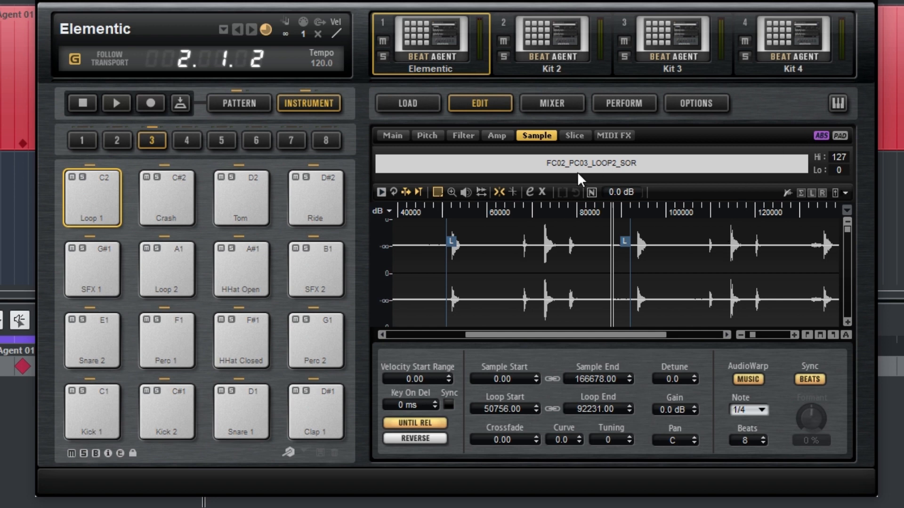
click(530, 191)
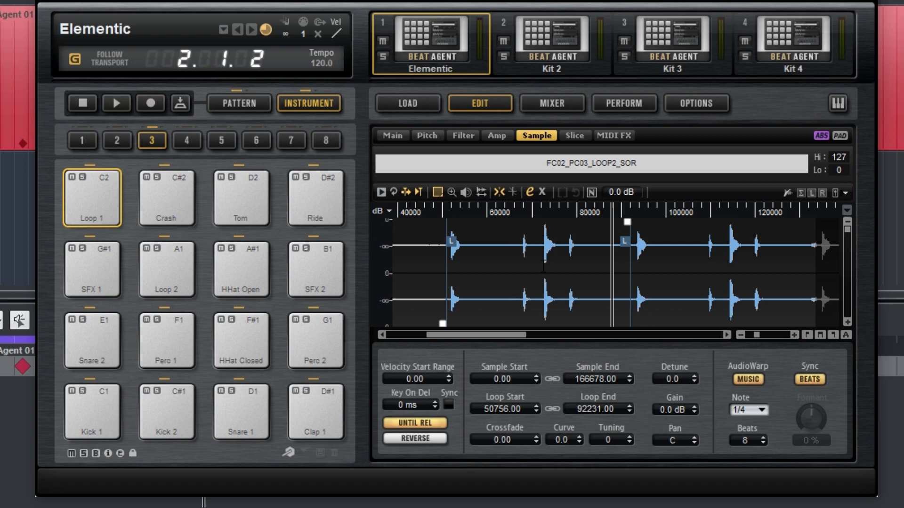
click(542, 192)
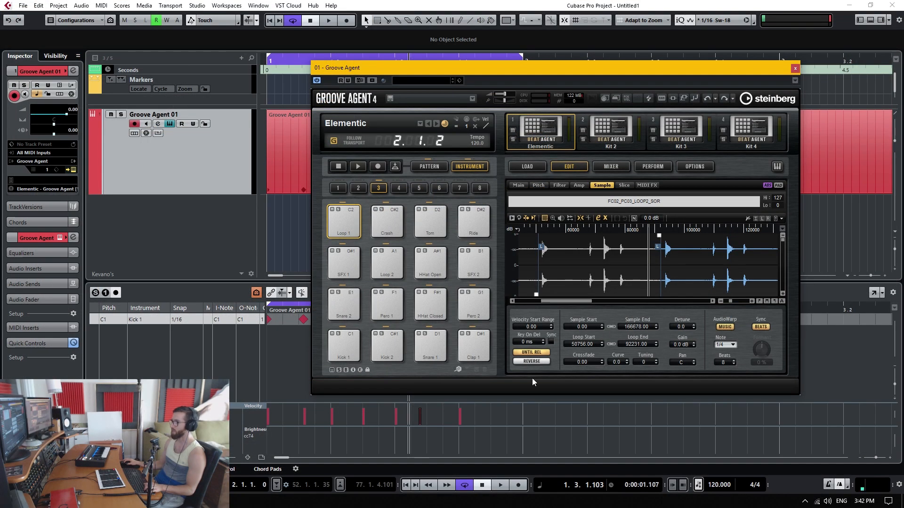
Lengthen Loop 1's loop crossfade to about 1368 samples so the fade spans the approach to both loop points
drag(592, 361, 592, 349)
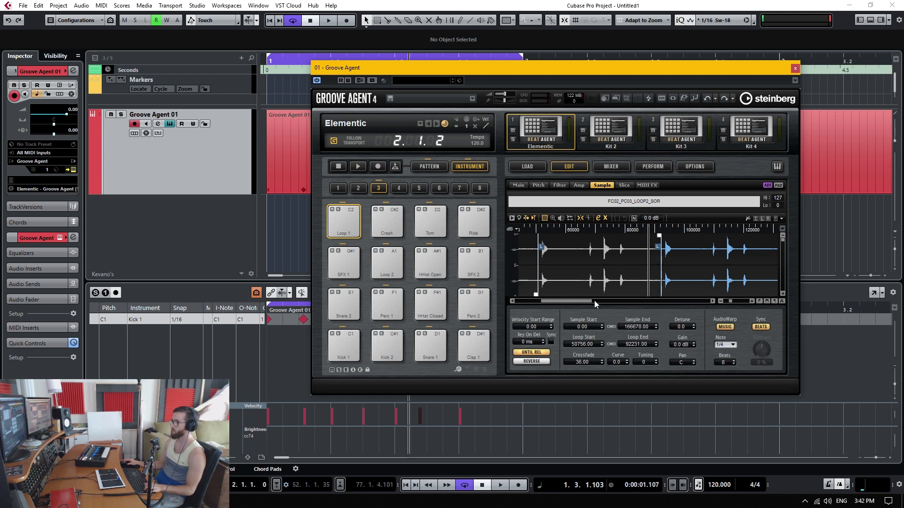
drag(599, 218, 601, 335)
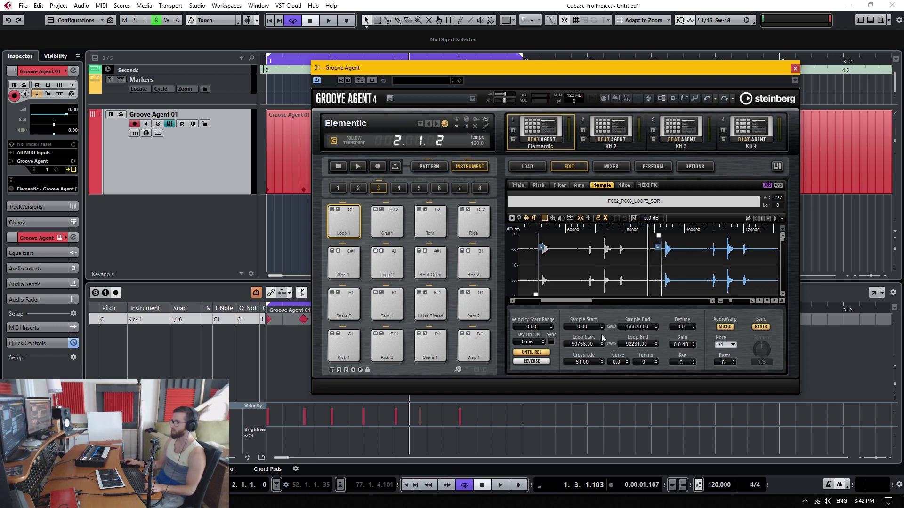
mouse_move(537, 295)
mouse_down()
mouse_move(546, 294)
mouse_move(533, 293)
mouse_up()
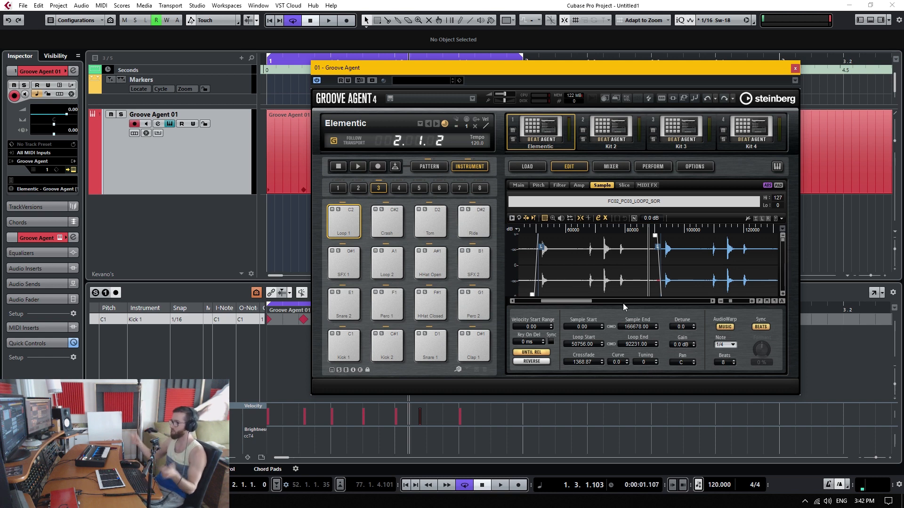
click(532, 352)
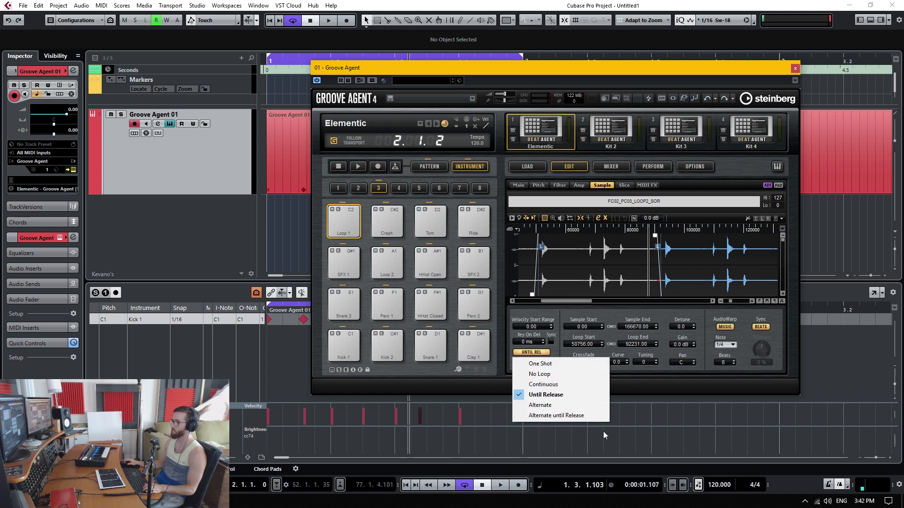
click(644, 75)
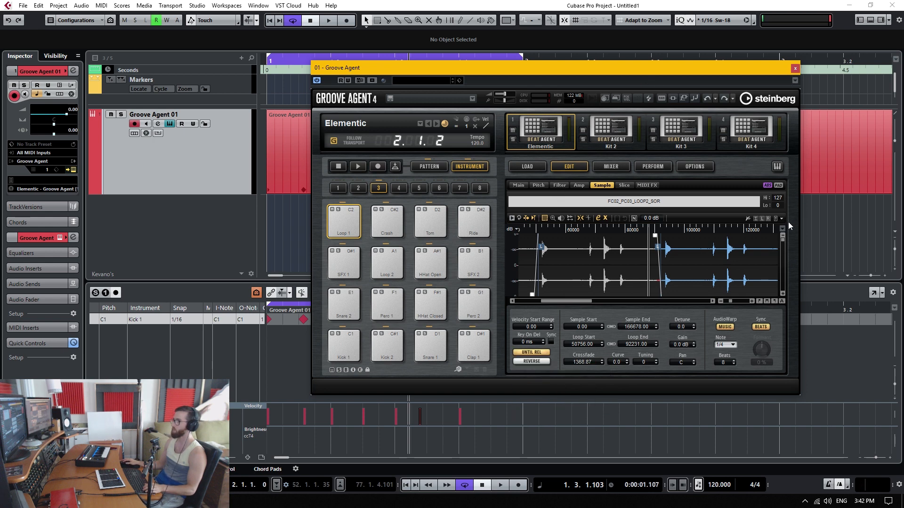